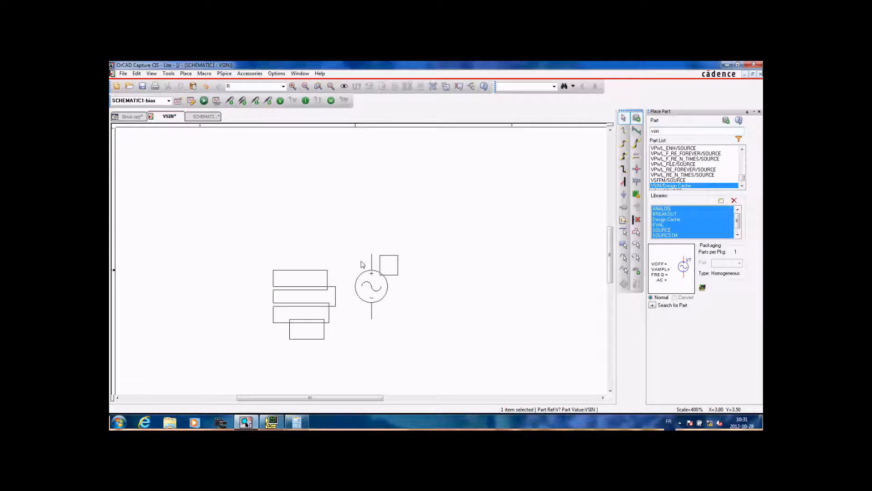
Step: Place the VSIN source on the schematic and a vertically rotated 1k resistor to its right
click(281, 169)
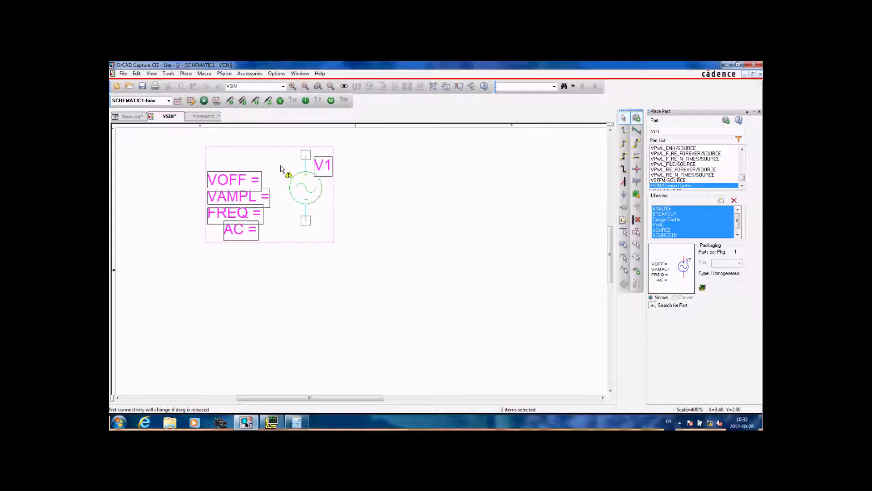
key(Escape)
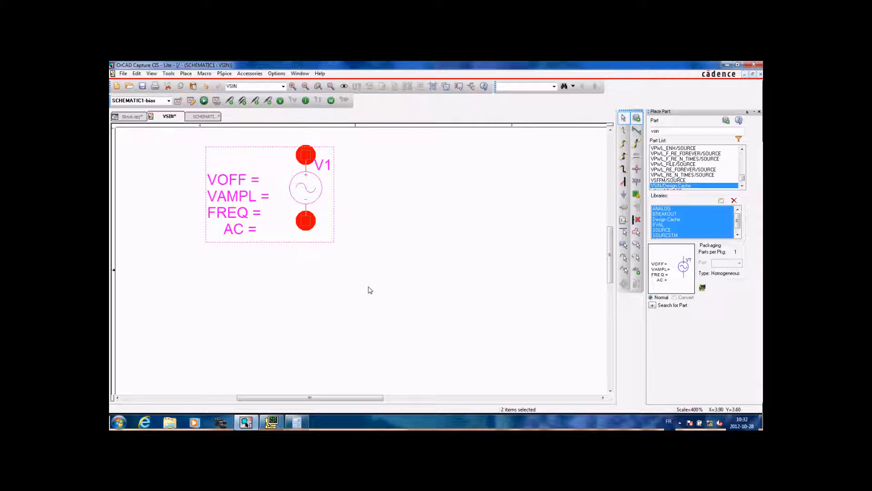
text(p)
text(r)
key(Return)
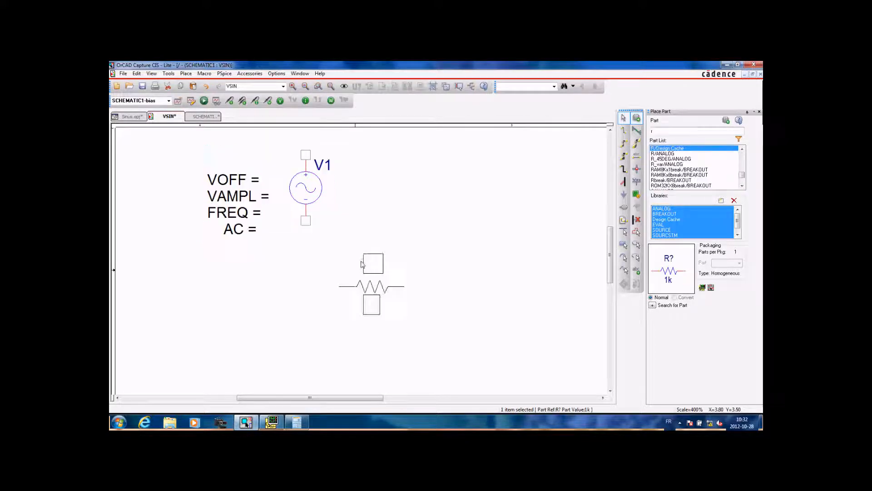
key(r)
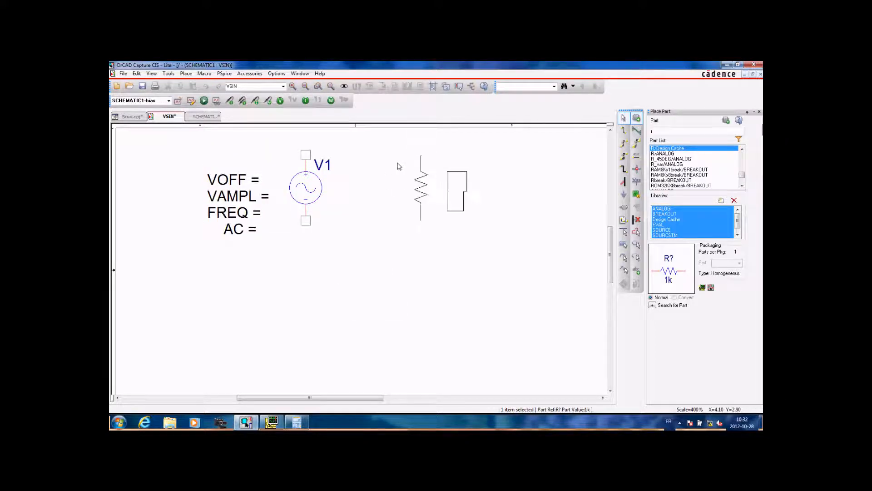
click(398, 166)
key(Escape)
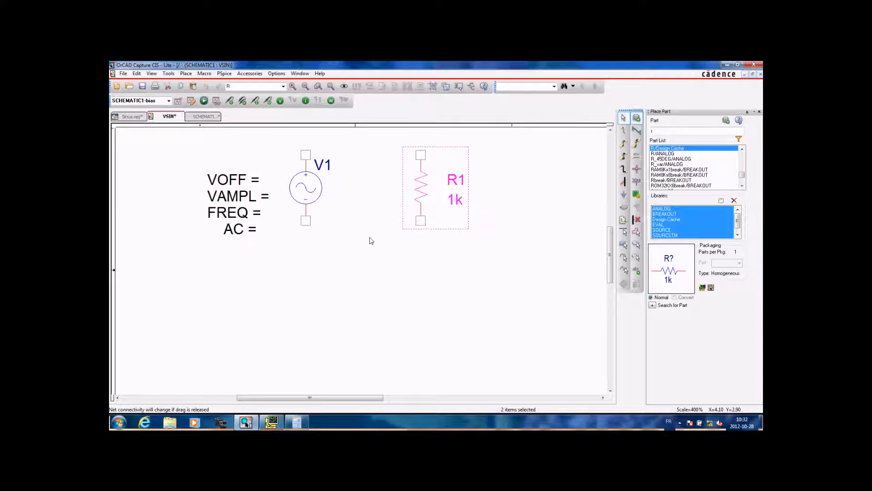
Step: Wire the source's upper and lower terminals to the matching ends of the resistor to close the loop
key(w)
click(306, 155)
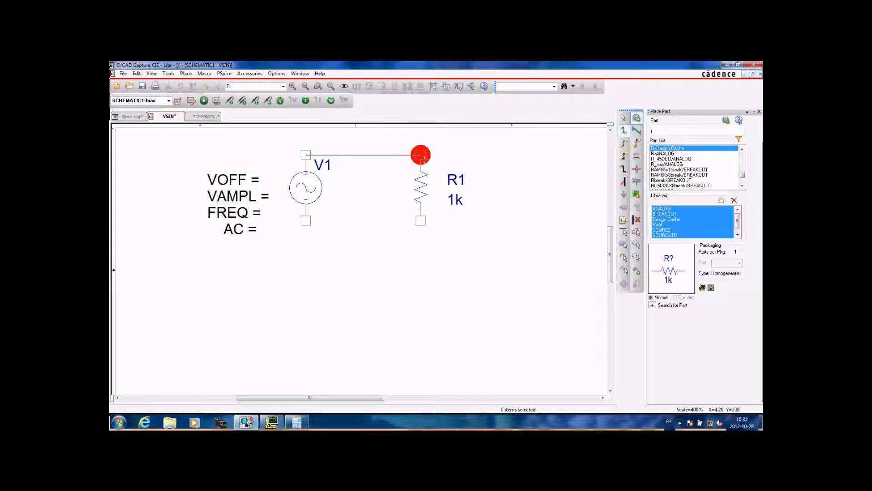
click(421, 155)
click(421, 220)
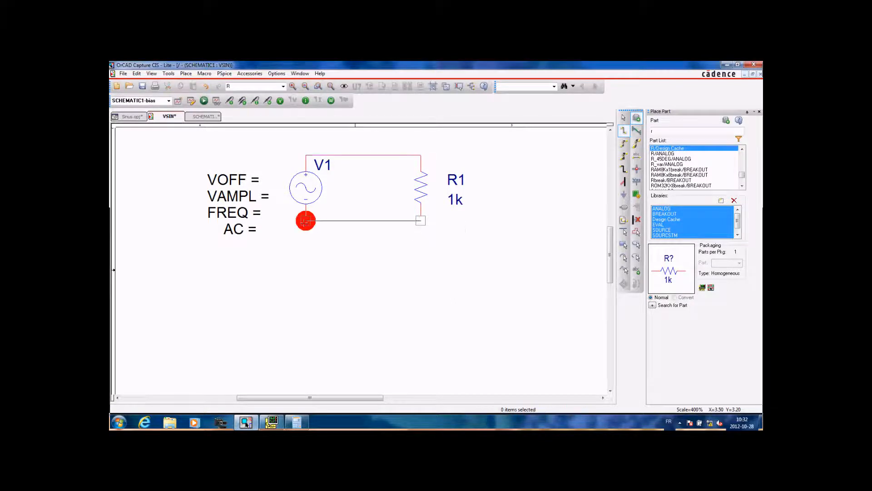
click(306, 220)
key(Escape)
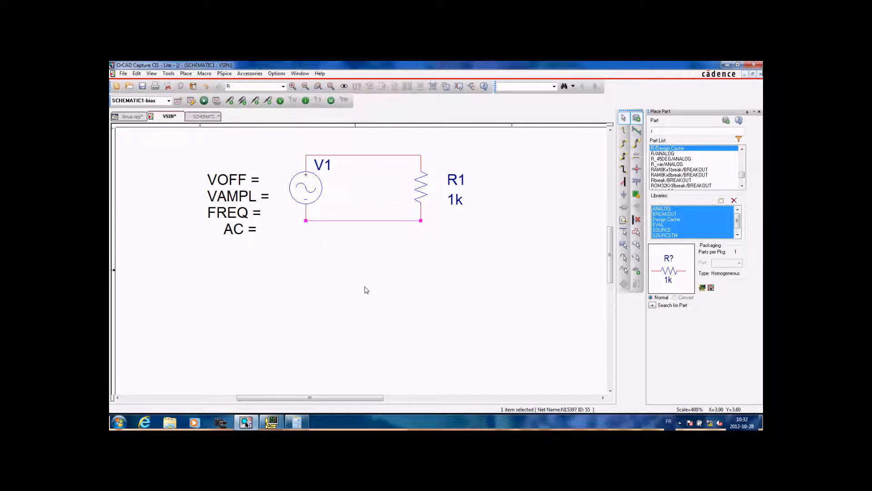
Step: Label the lower wire with net alias 0 and the upper wire with net alias A
key(n)
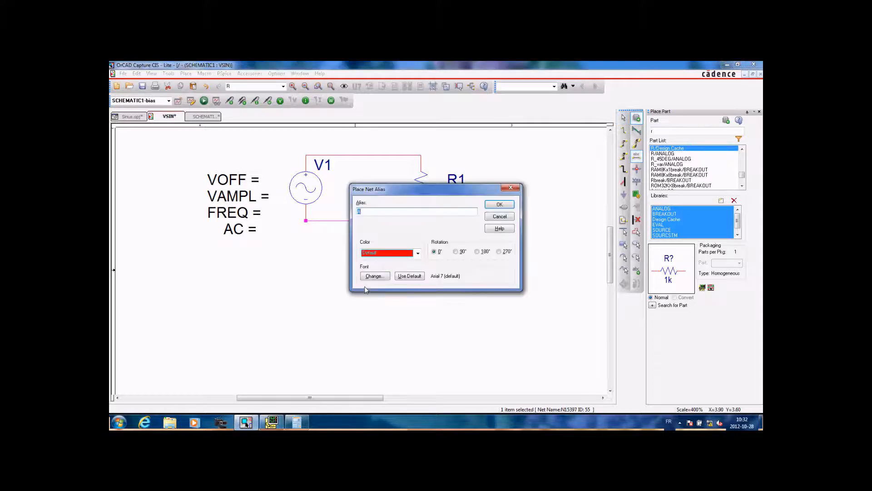
key(Return)
click(368, 221)
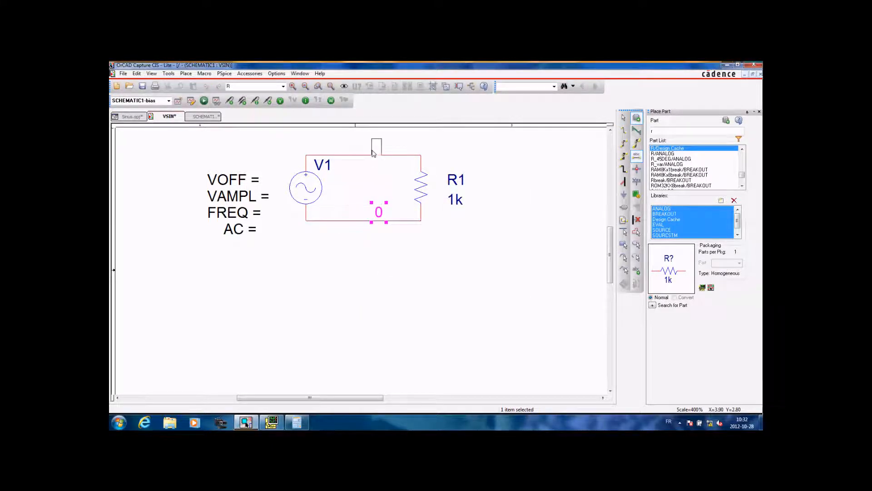
key(n)
key(Return)
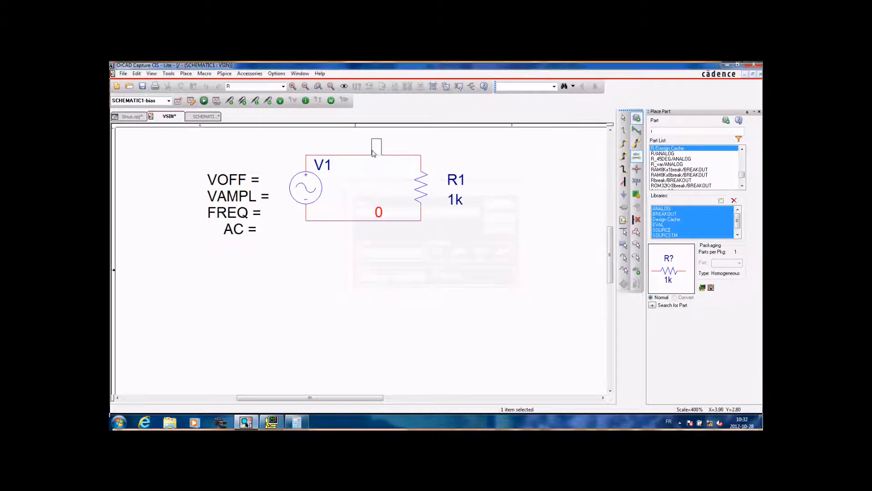
click(373, 154)
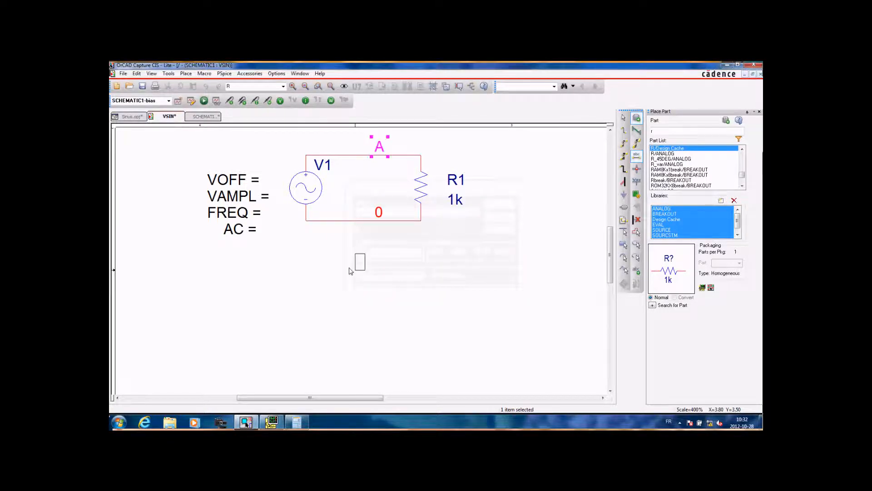
key(Escape)
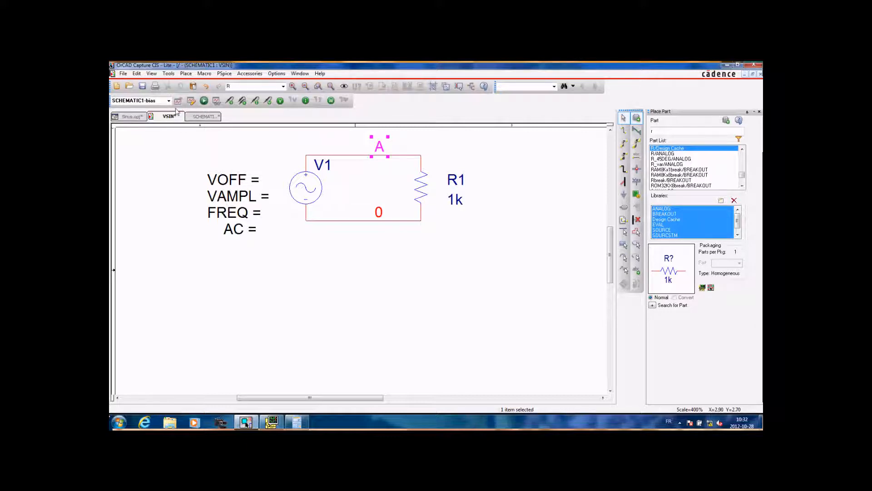
Step: Set the analysis type of the simulation profile to Bias Point
click(194, 101)
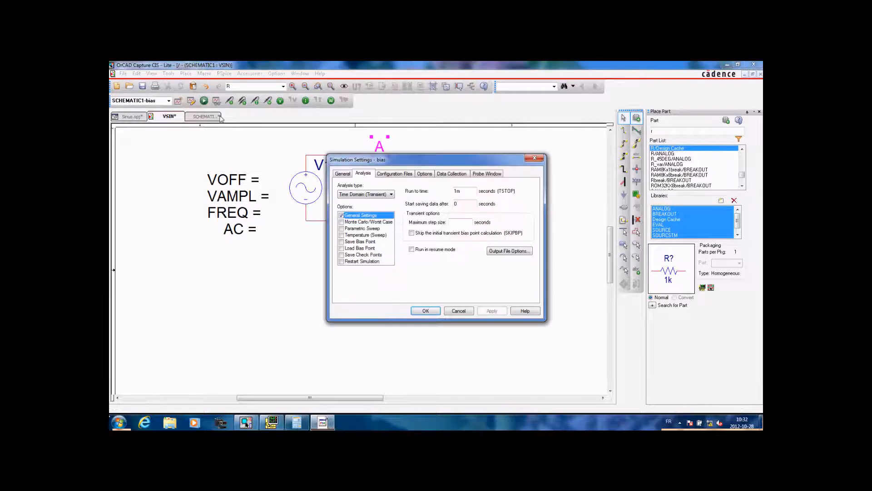
click(391, 194)
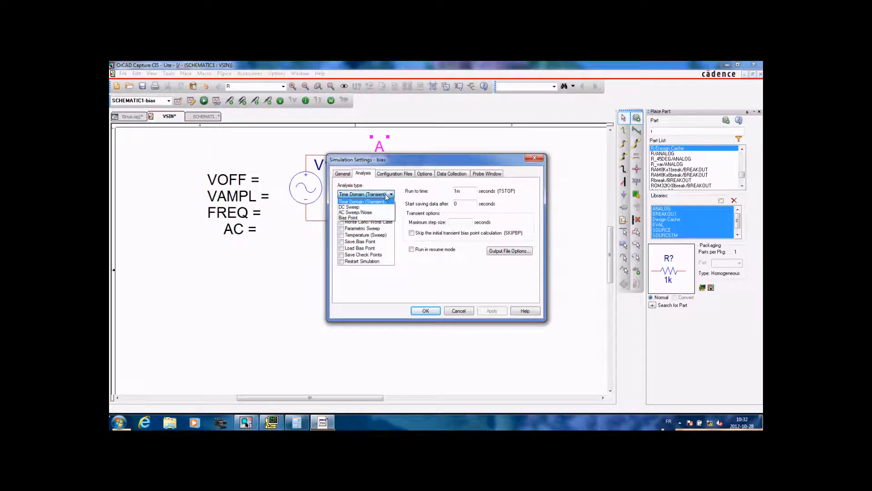
click(366, 218)
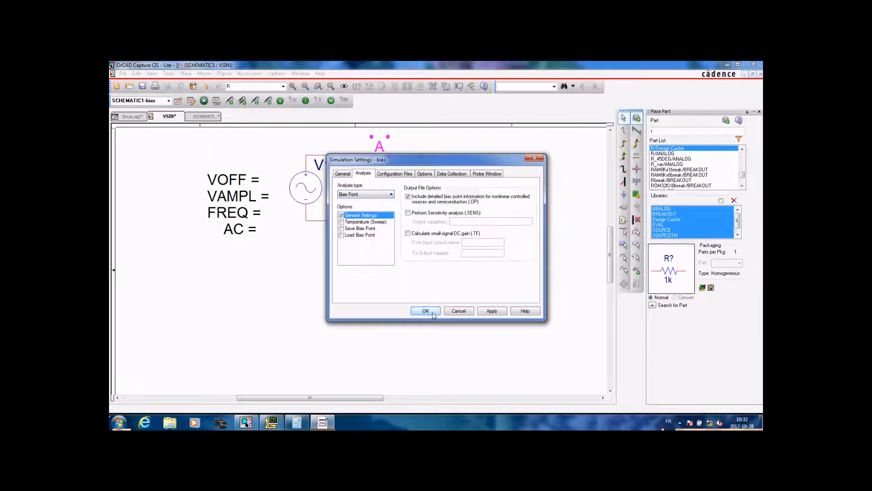
click(426, 310)
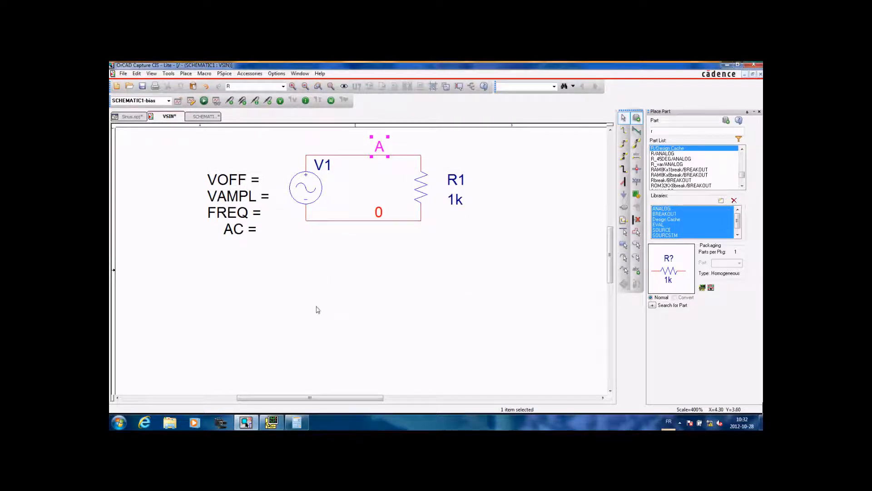
click(372, 176)
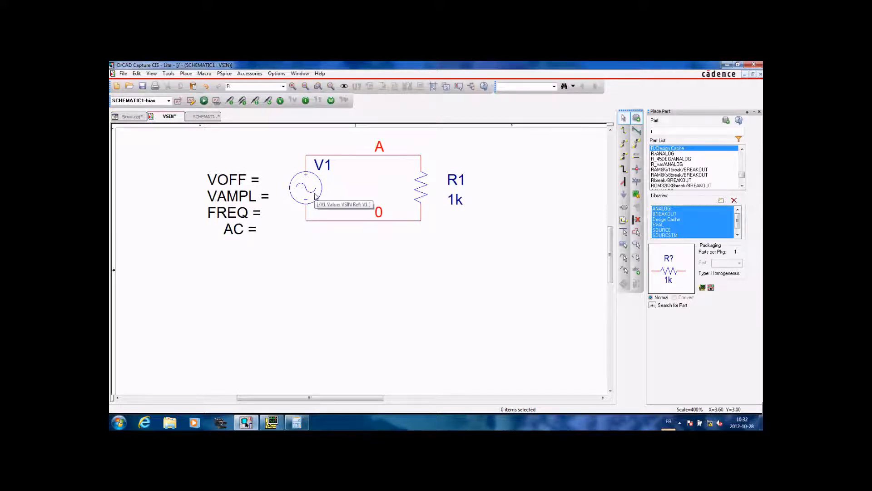
Step: Set the sine source's VOFF to 0, VAMPL to 1 and FREQ to 1000
double_click(246, 184)
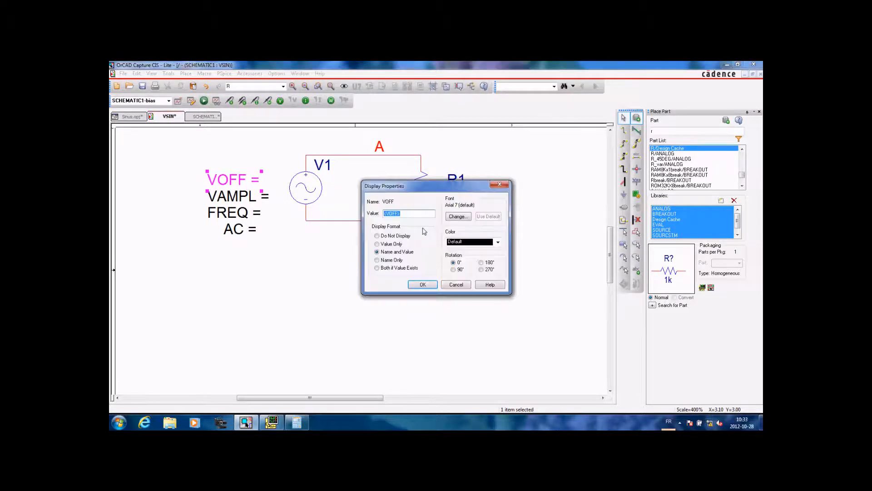
text(0)
key(Return)
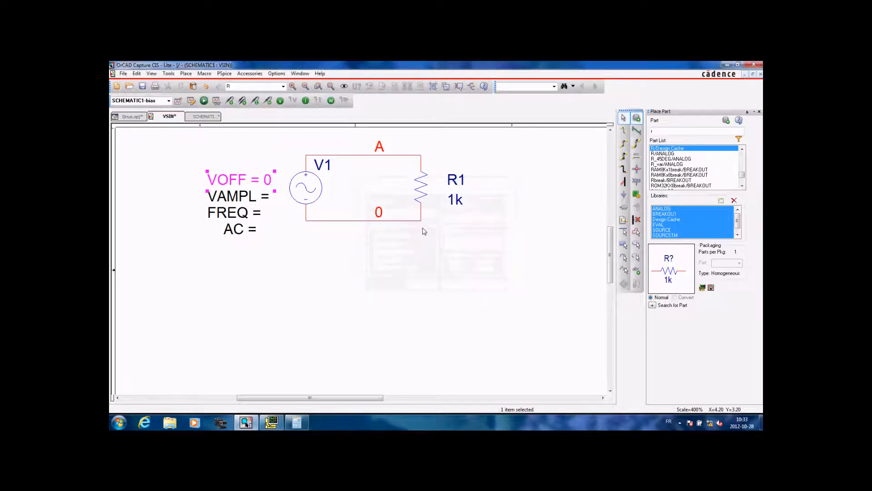
click(237, 201)
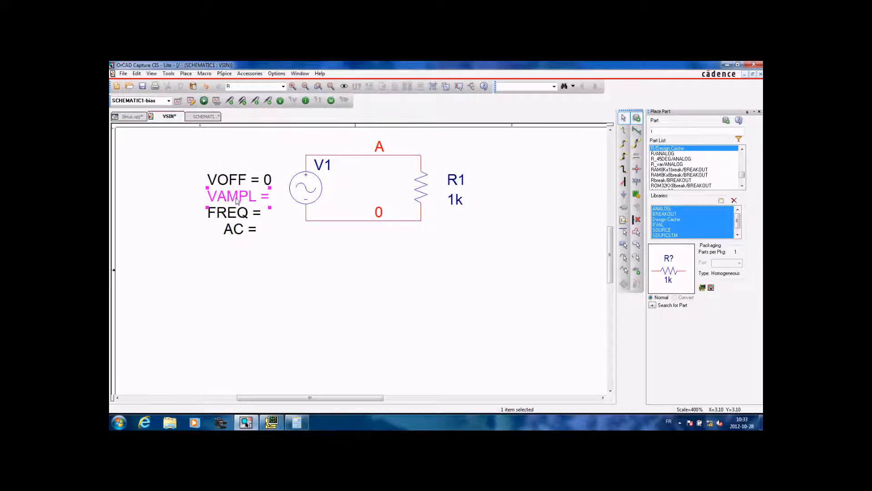
double_click(237, 201)
text(1)
key(Return)
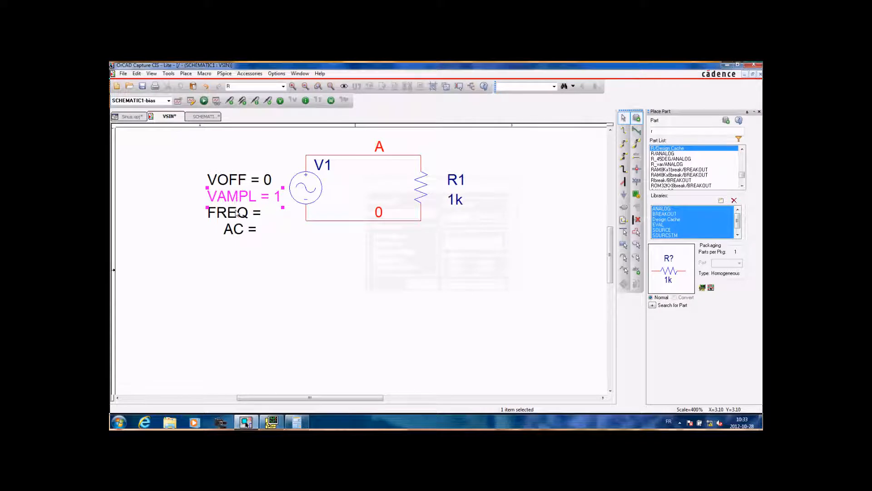
double_click(237, 213)
text(1000)
key(Return)
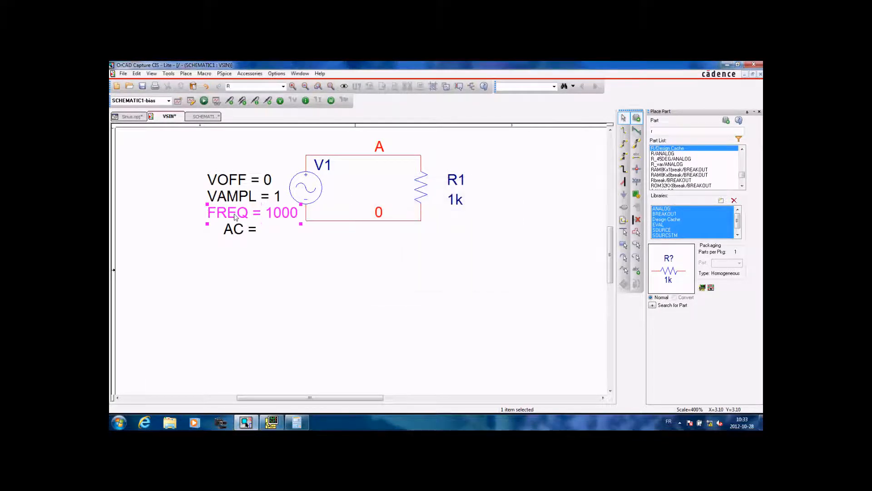
click(239, 231)
click(241, 271)
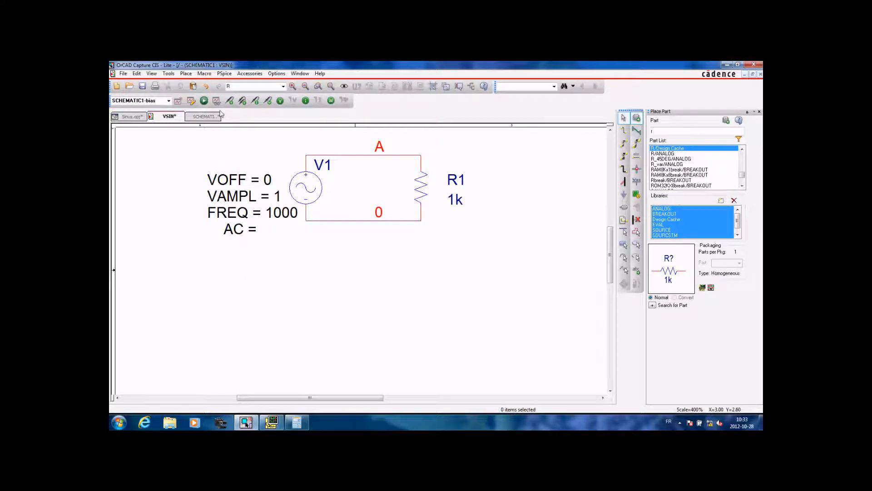
Step: Run the bias point simulation and display the bias voltages and currents on the schematic
click(205, 102)
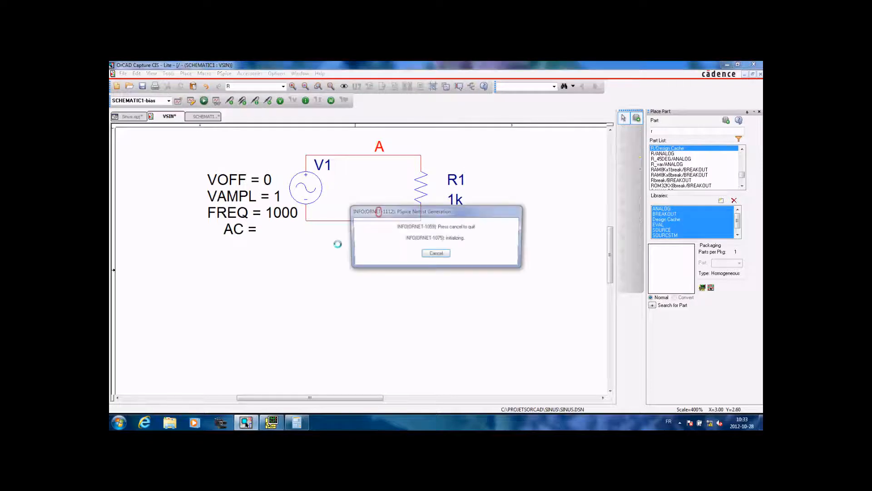
click(280, 100)
click(305, 100)
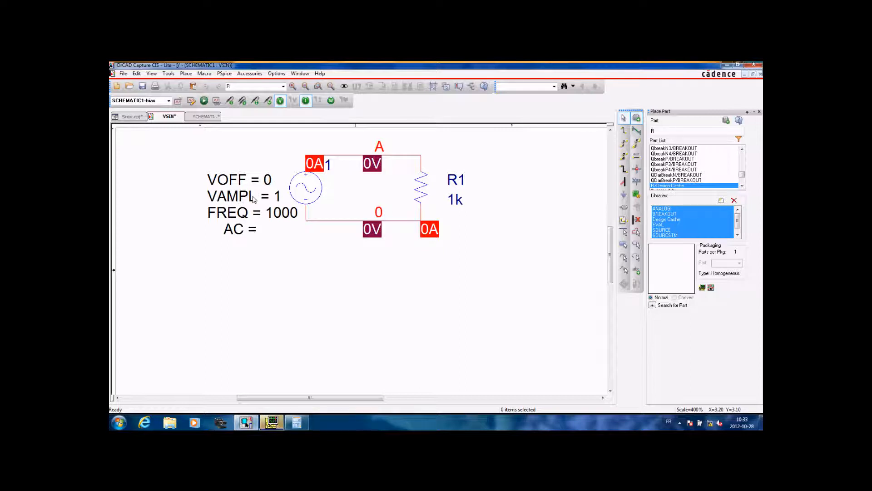
Step: Set the sine source's VOFF to 1 and rerun the bias point simulation
click(271, 187)
double_click(271, 186)
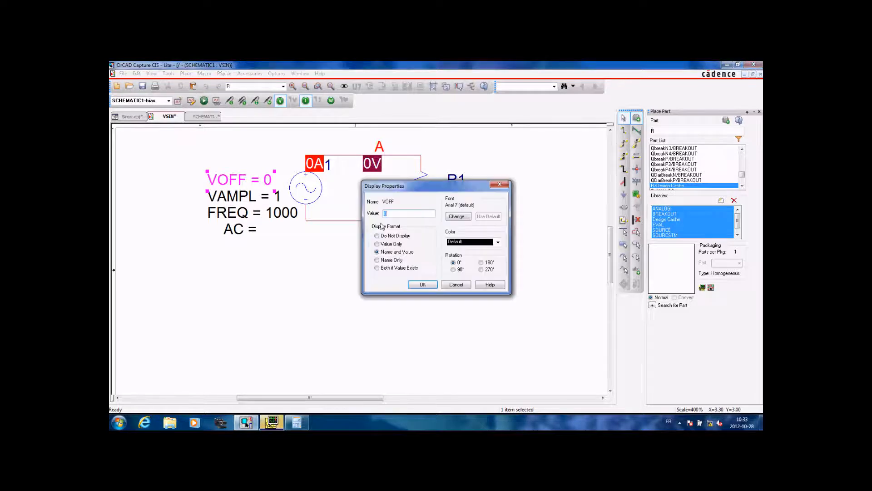
text(1)
key(Return)
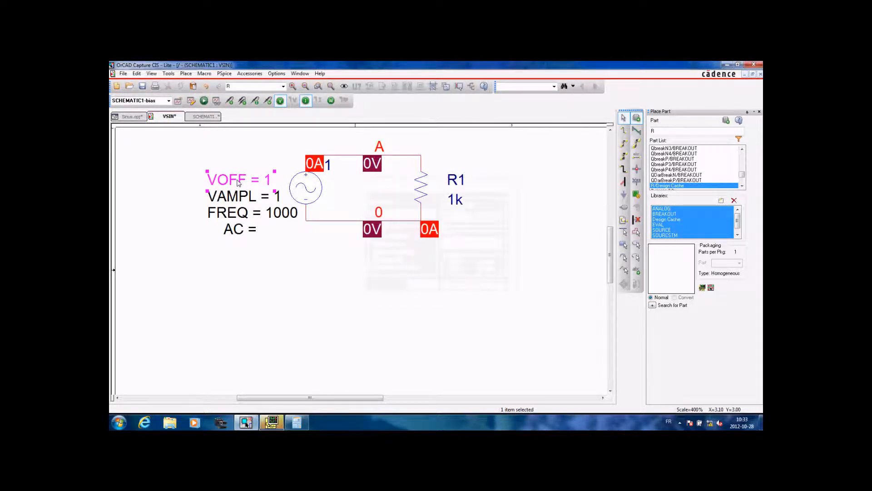
click(191, 100)
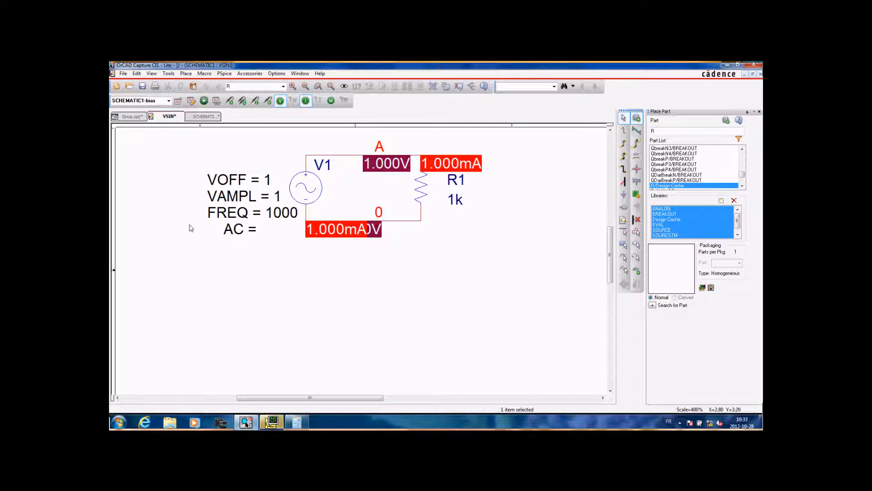
Step: Set the sine source's VOFF back to 0 and hide the bias voltage and current displays
double_click(268, 181)
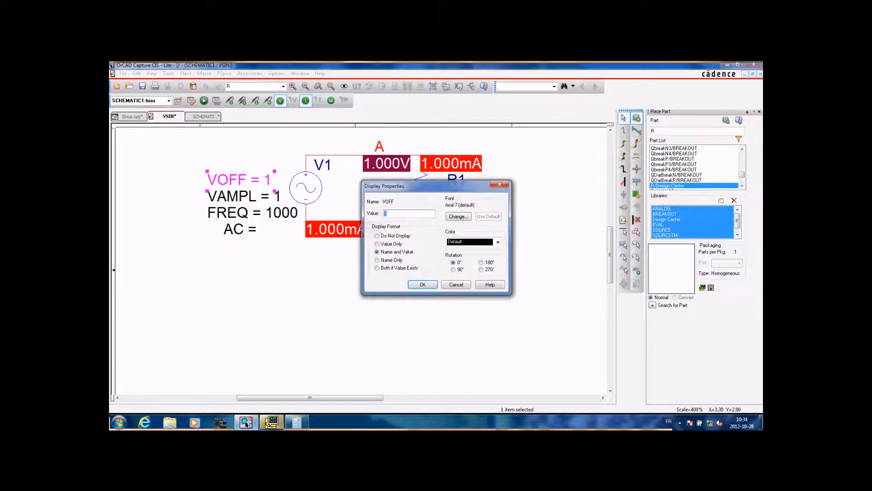
text(0)
key(Return)
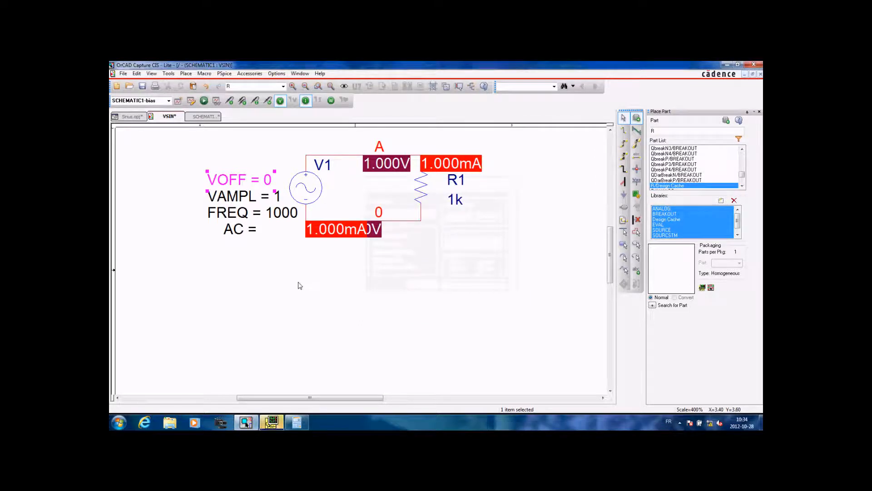
click(280, 100)
click(306, 101)
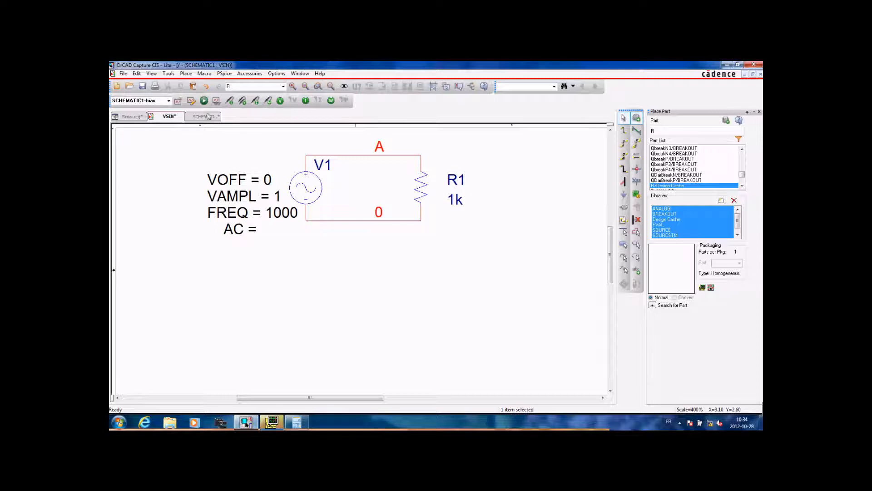
Step: Switch the simulation profile's analysis type to Time Domain (Transient) and apply the settings
click(192, 102)
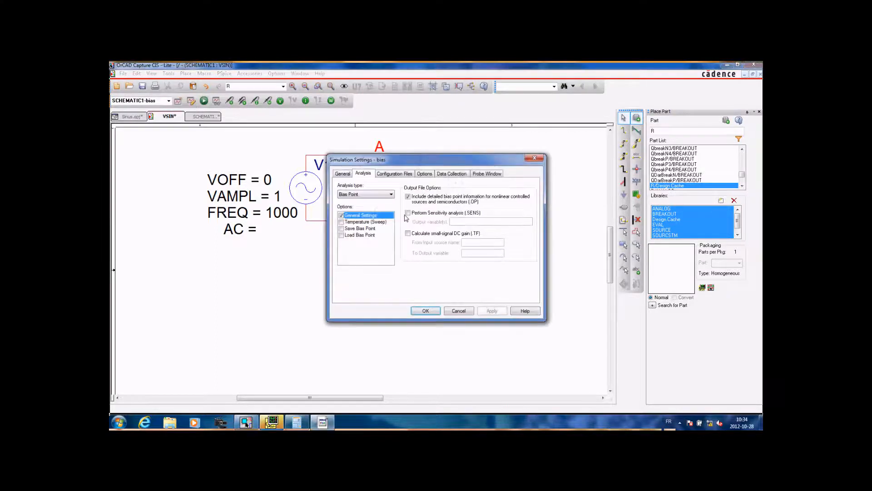
click(392, 195)
click(382, 200)
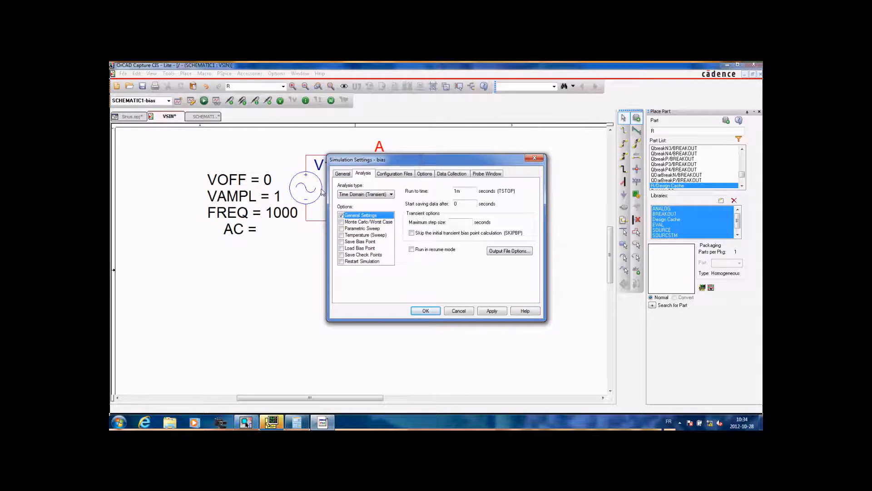
click(467, 193)
click(426, 310)
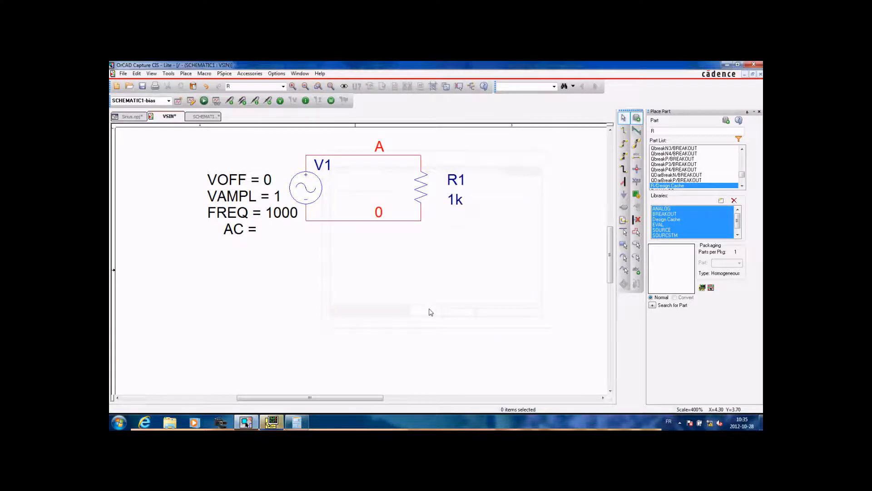
Step: Run the transient simulation and switch to the PSpice A/D results window
click(203, 102)
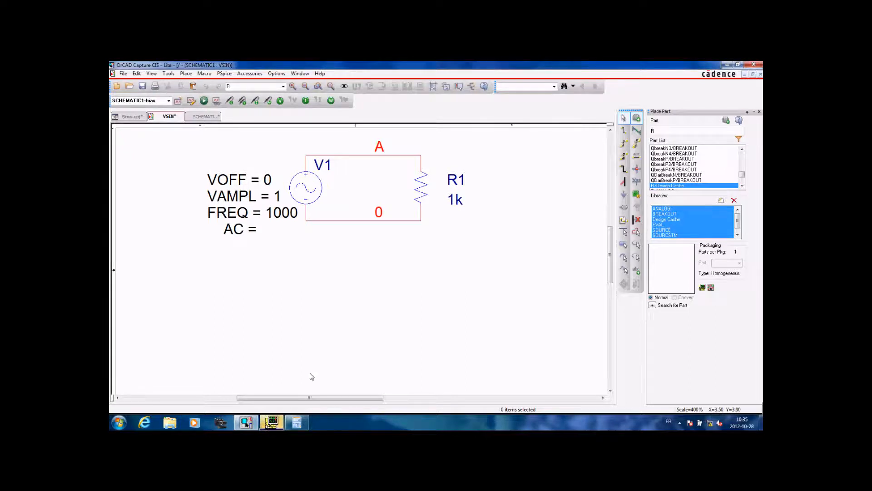
click(271, 423)
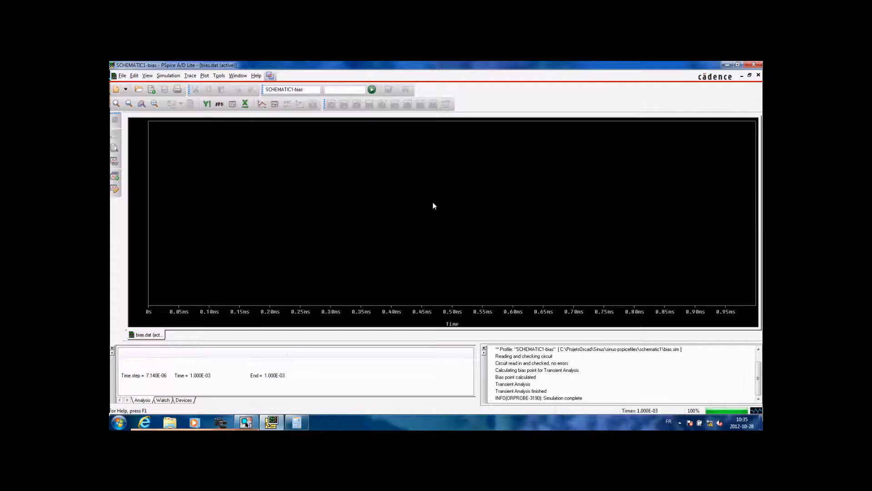
click(189, 76)
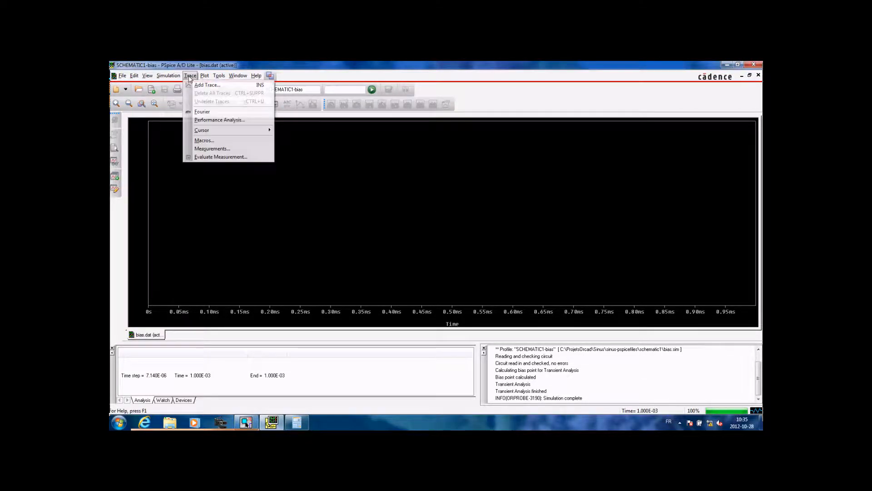
click(200, 85)
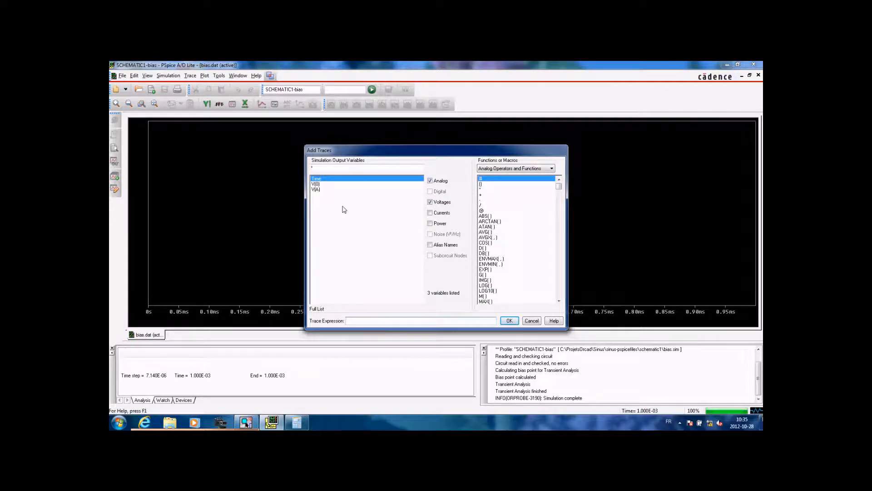
click(430, 213)
click(431, 223)
click(532, 321)
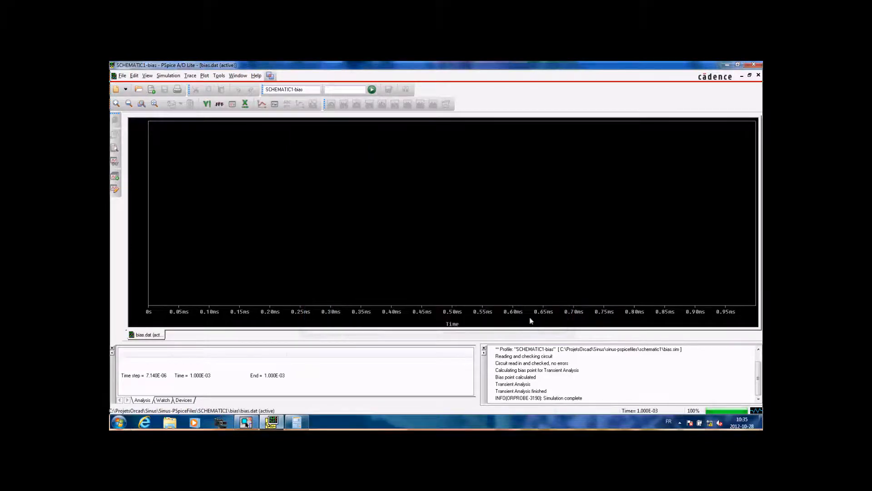
Step: Place a voltage marker on node A above R1 in OrCAD Capture, and rerun the simulation to plot it in PSpice A/D
click(248, 423)
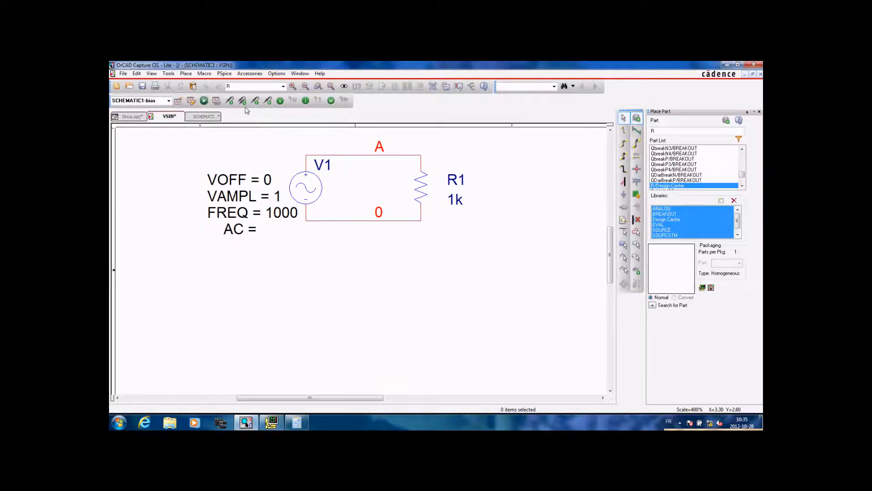
click(423, 157)
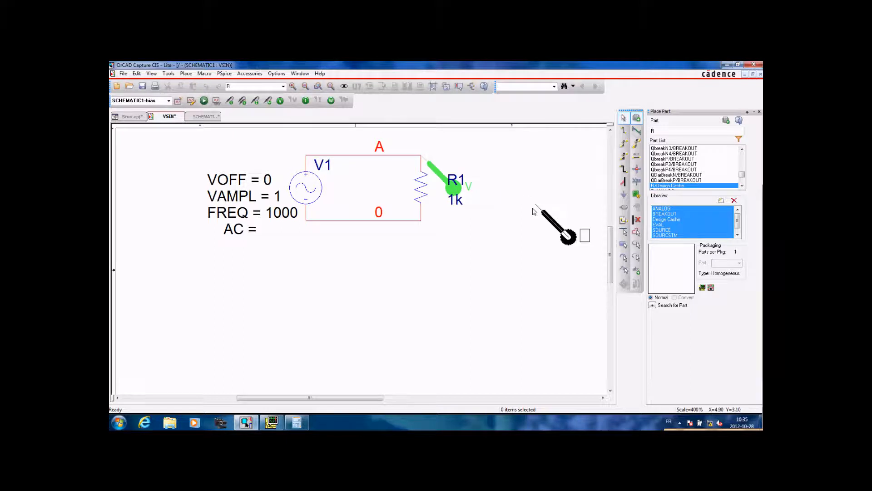
key(Escape)
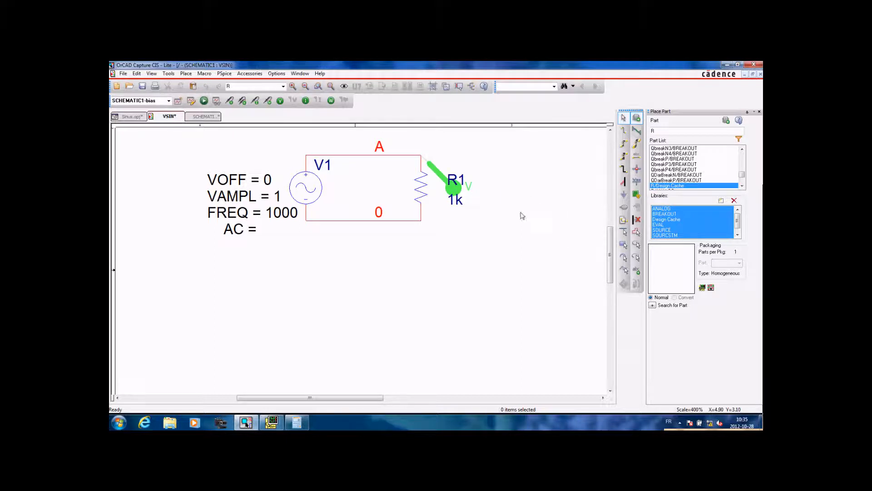
click(204, 100)
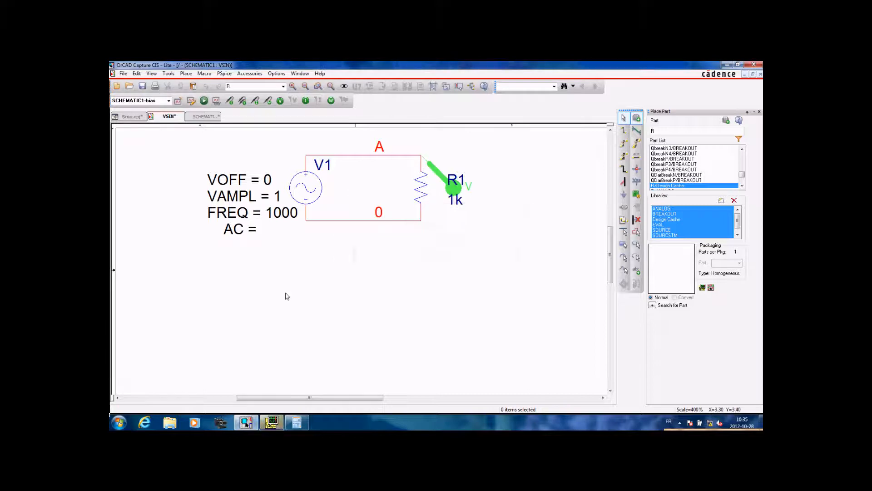
click(271, 422)
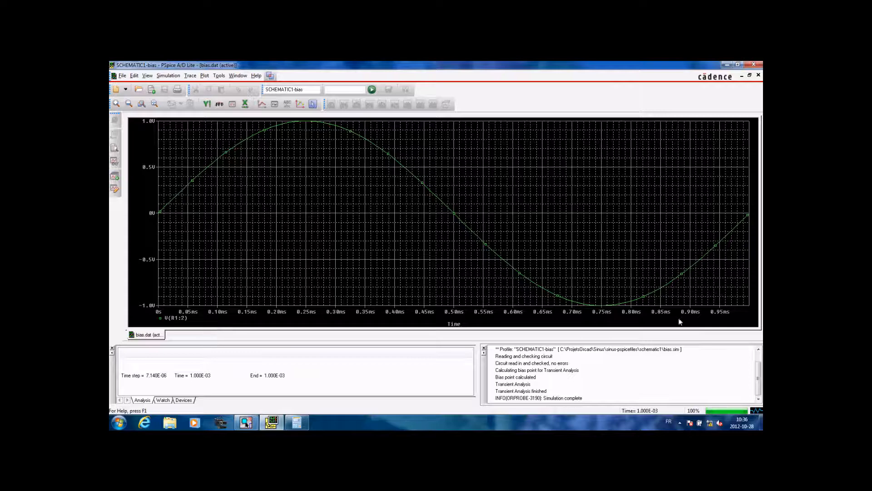
Step: Mark the data points on the voltage trace, and turn the marks off again
right_click(729, 261)
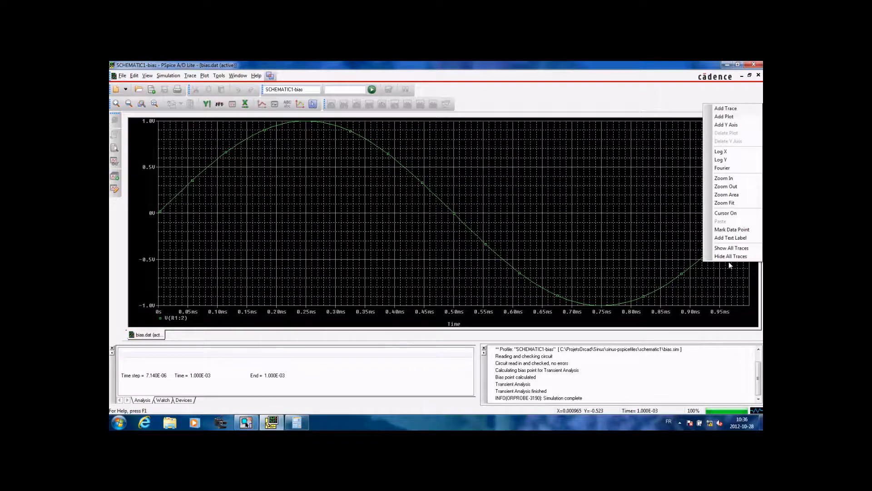
click(729, 230)
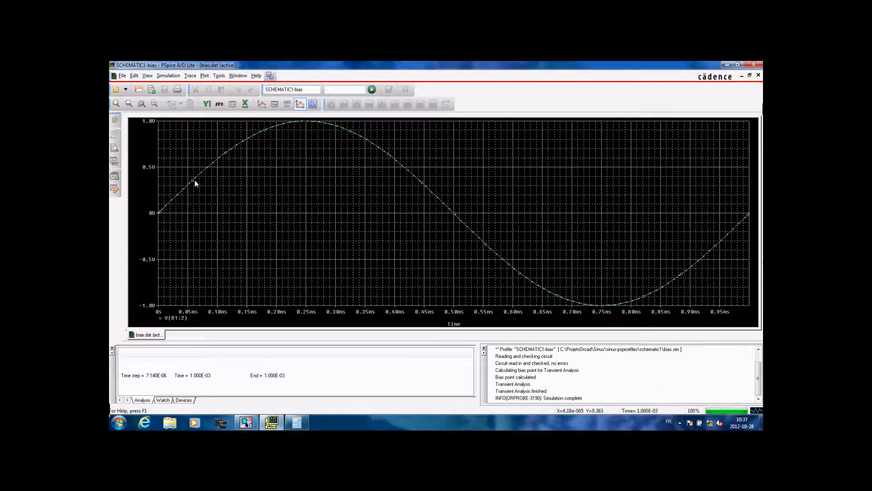
right_click(712, 275)
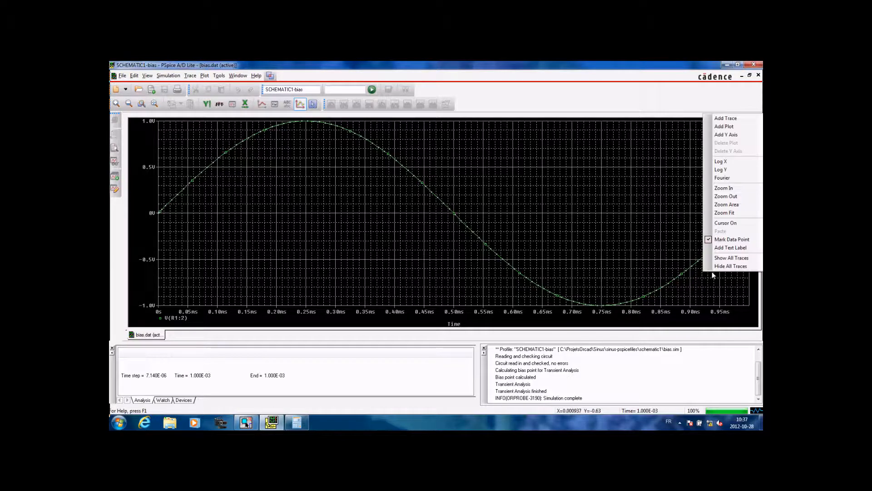
click(716, 239)
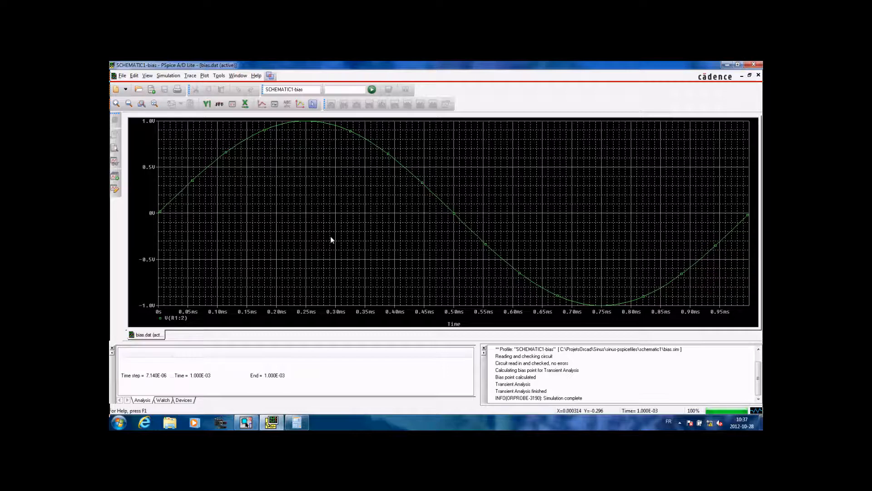
Step: Turn off automatic spacing for the X grid in the plot's axis settings
click(204, 76)
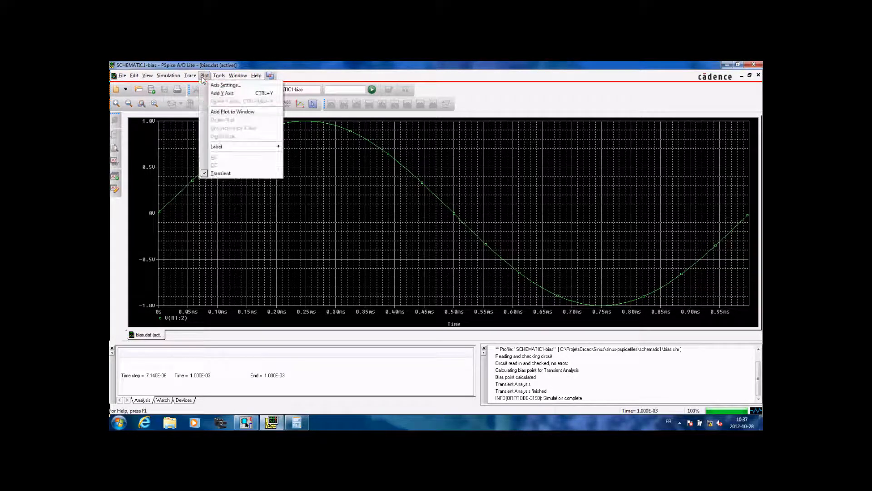
click(232, 85)
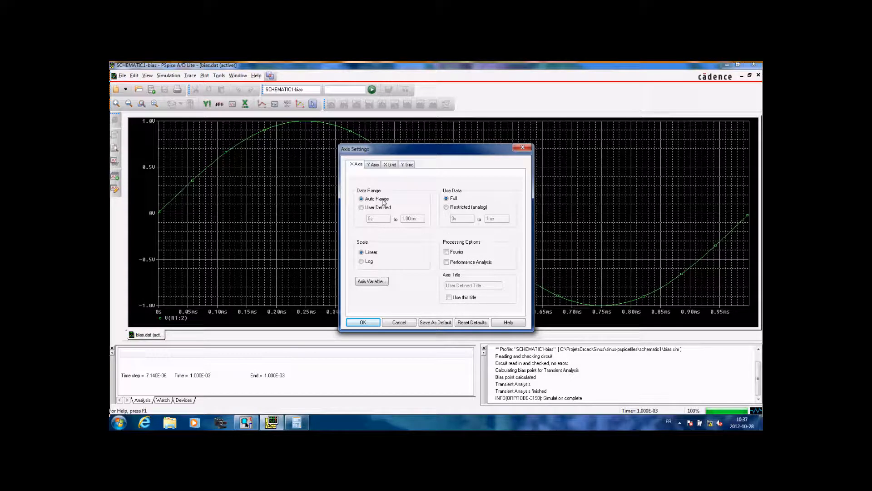
click(390, 166)
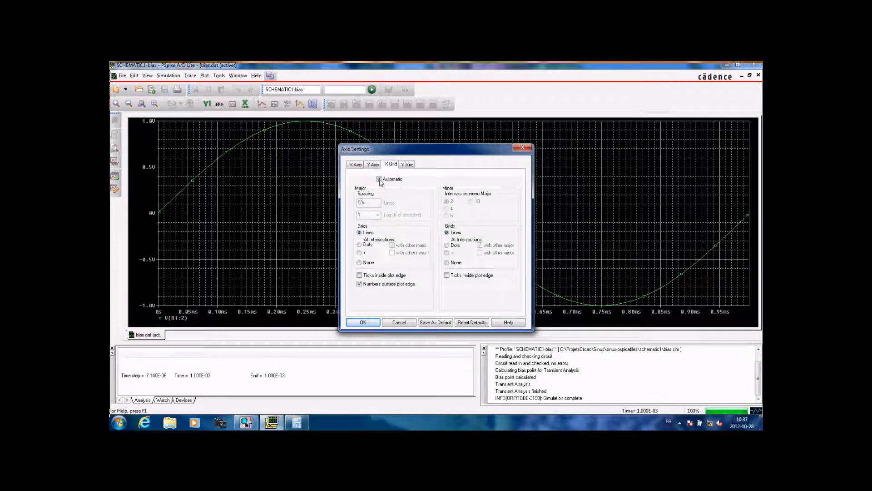
click(379, 180)
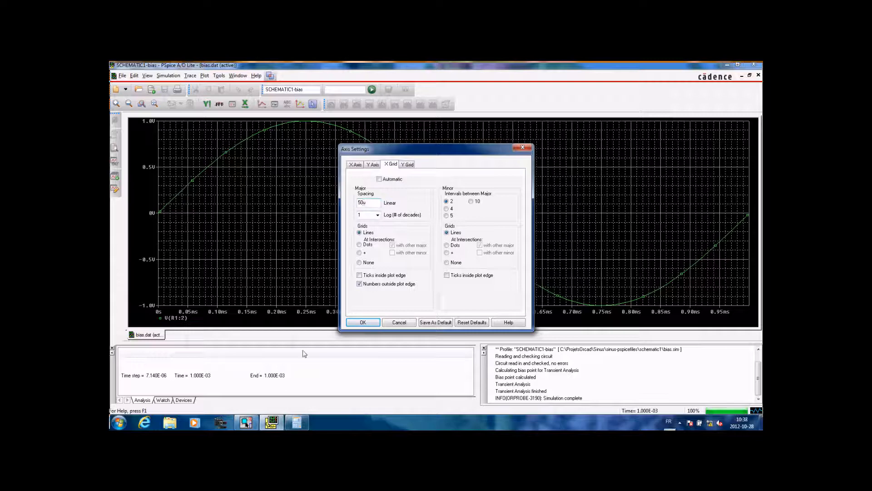
Step: Switch to Calculator and compute the time of 45 degrees in a 1000 µs period as 1000/360*45
click(297, 423)
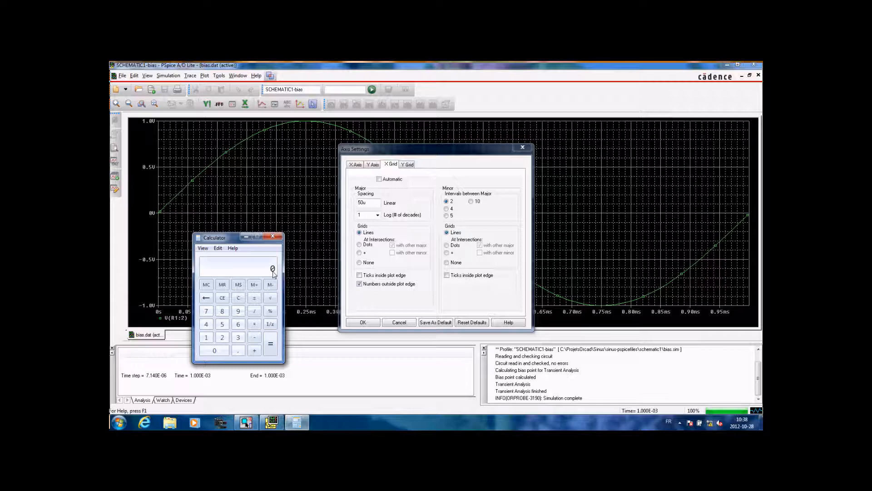
text(1000)
key(slash)
text(360)
key(Return)
text(*45)
key(Return)
Step: Set the X grid's major linear spacing to 125u and apply the axis settings
drag(364, 202, 357, 202)
text(125)
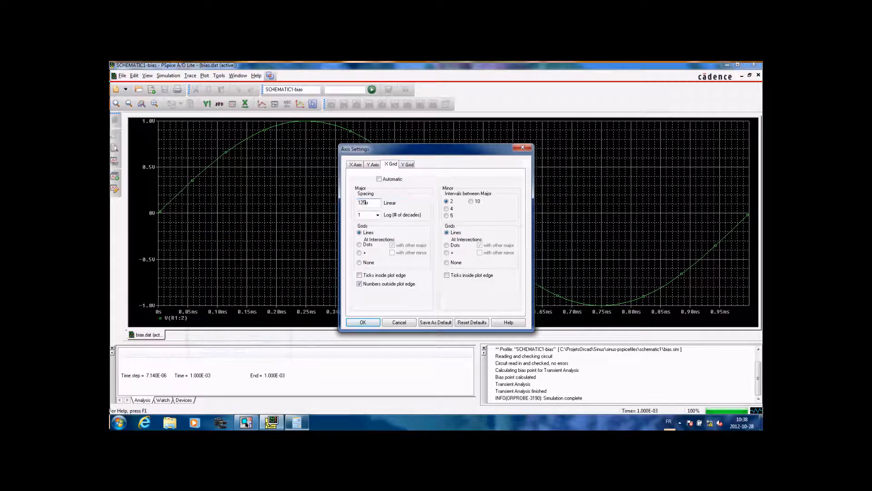
key(Return)
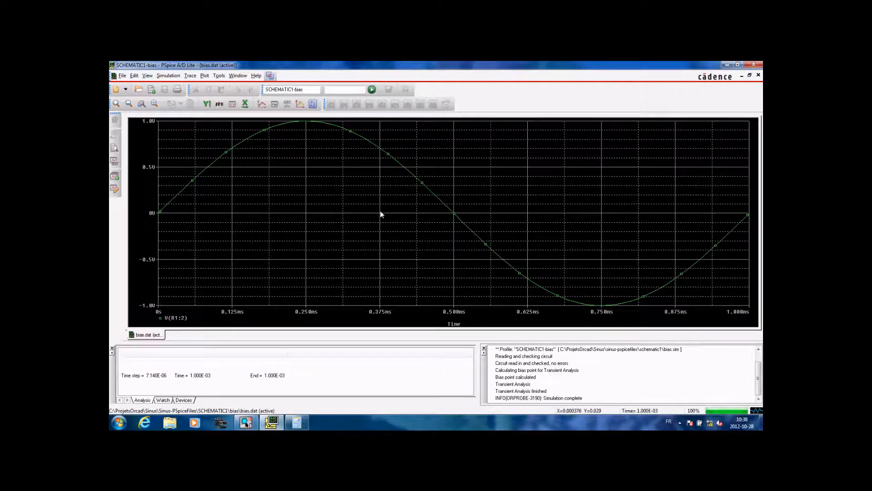
Step: Turn off automatic spacing for the Y grid in the plot's axis settings and apply the change
click(205, 75)
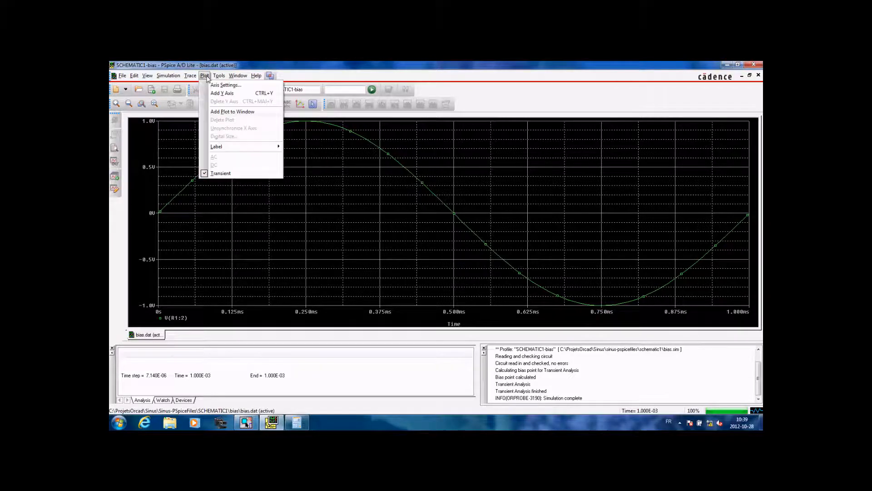
click(219, 85)
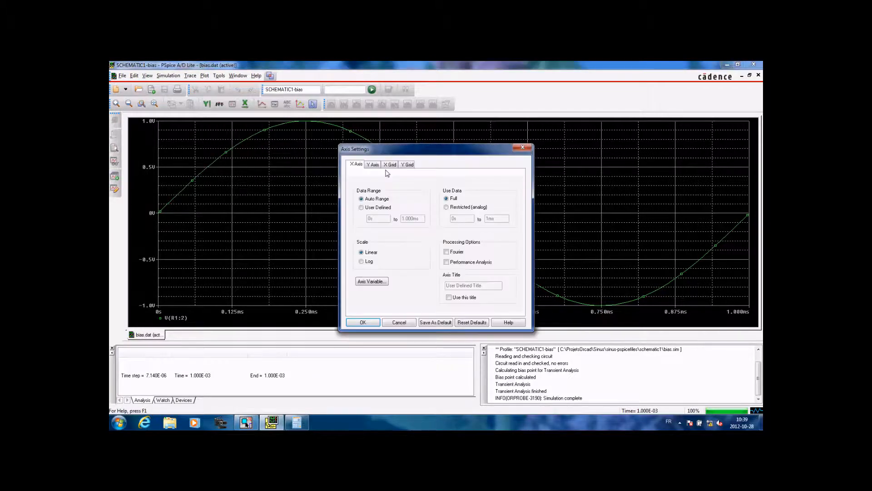
click(406, 165)
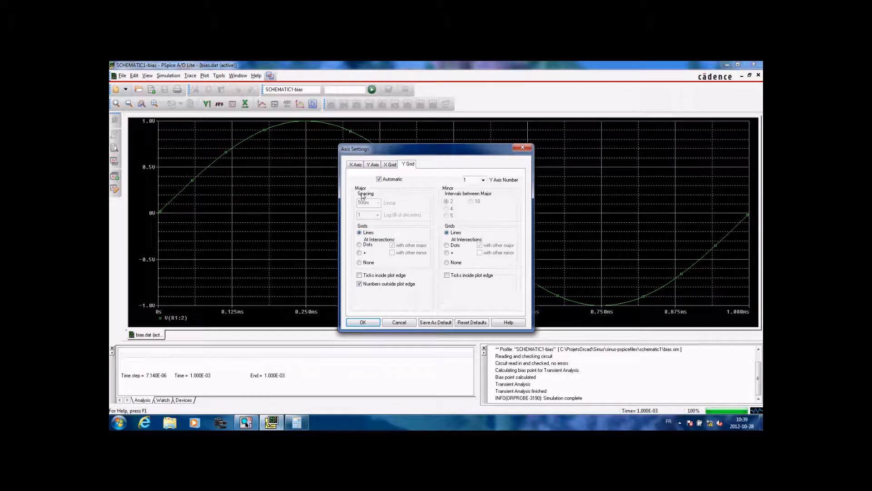
click(379, 179)
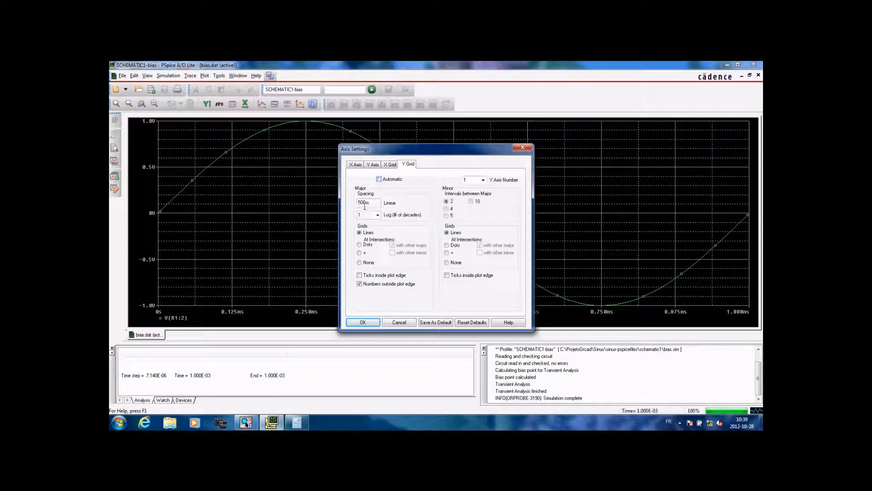
click(363, 203)
click(363, 322)
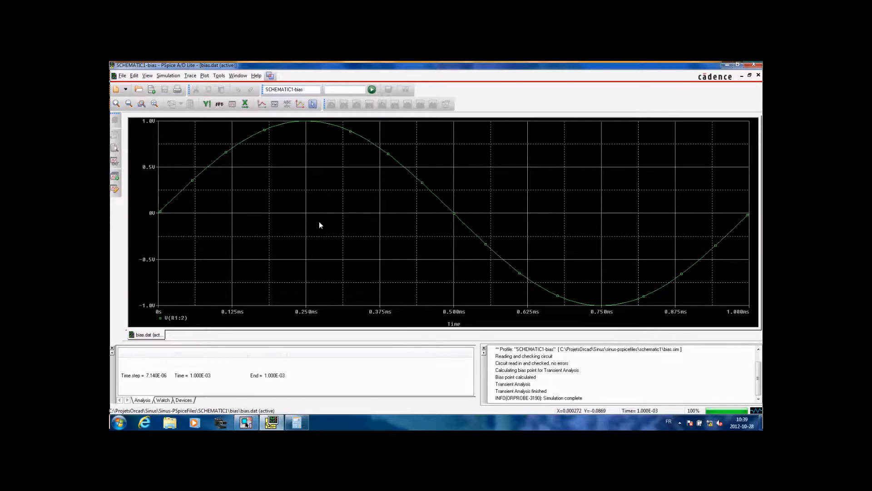
Step: Copy the source and resistor circuit in OrCAD Capture and paste it directly below the original
drag(192, 139, 500, 242)
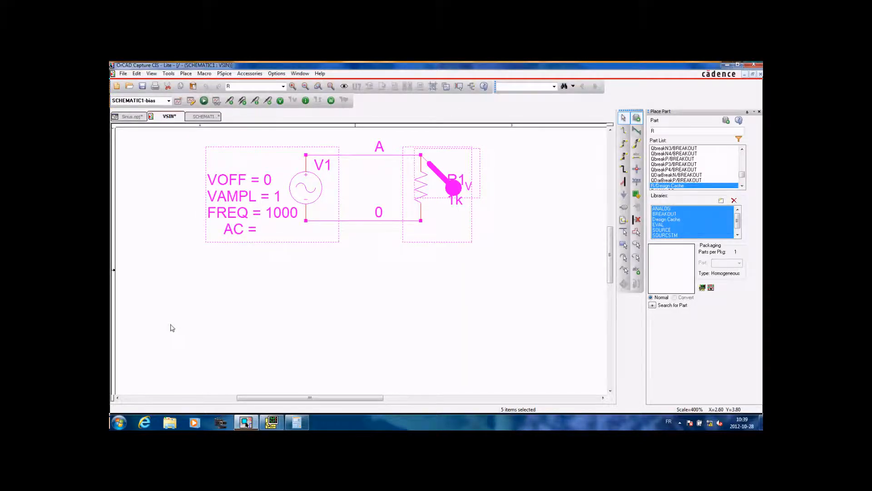
click(209, 335)
key(ctrl+v)
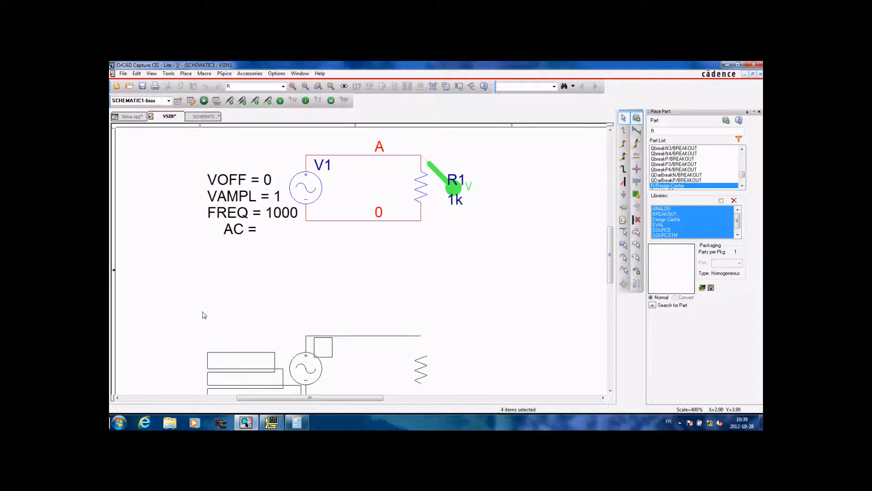
click(211, 301)
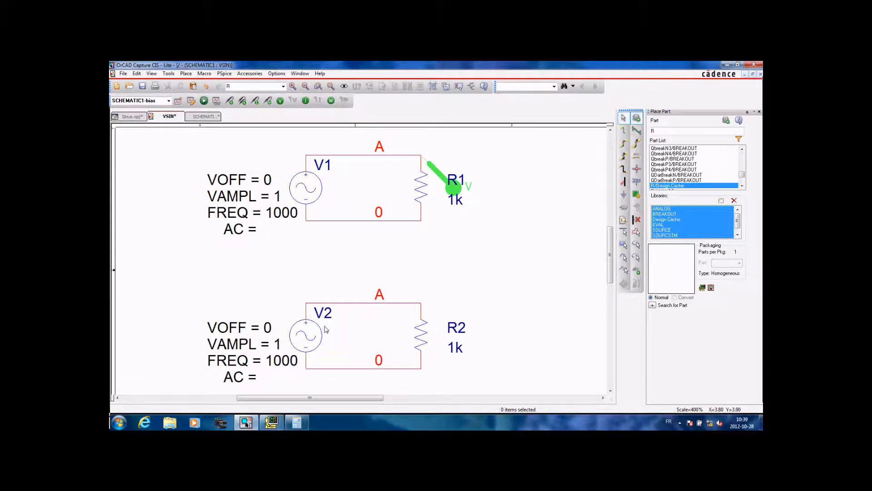
Step: Make the PHASE property of source V2 display on the schematic and return to the circuit page
double_click(307, 339)
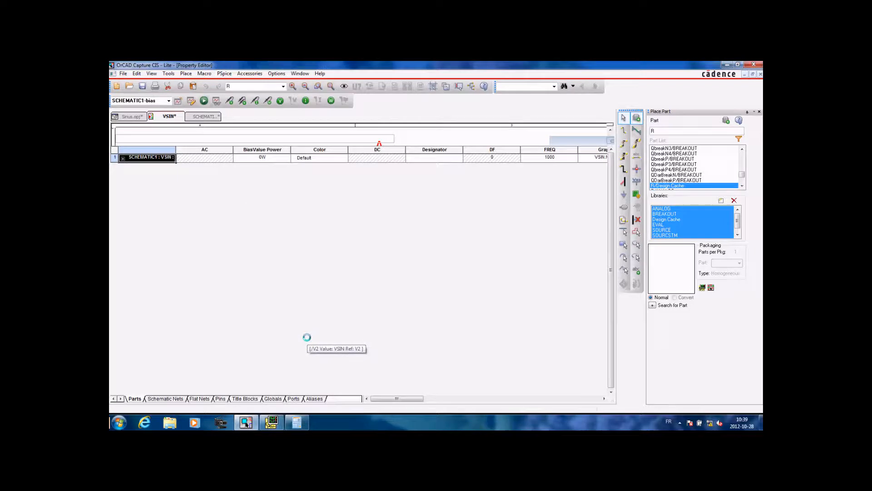
click(554, 399)
click(554, 400)
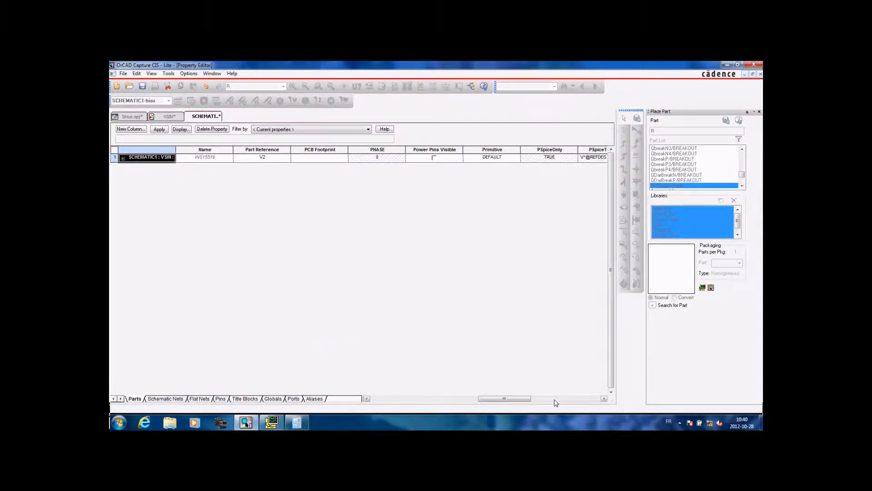
click(373, 149)
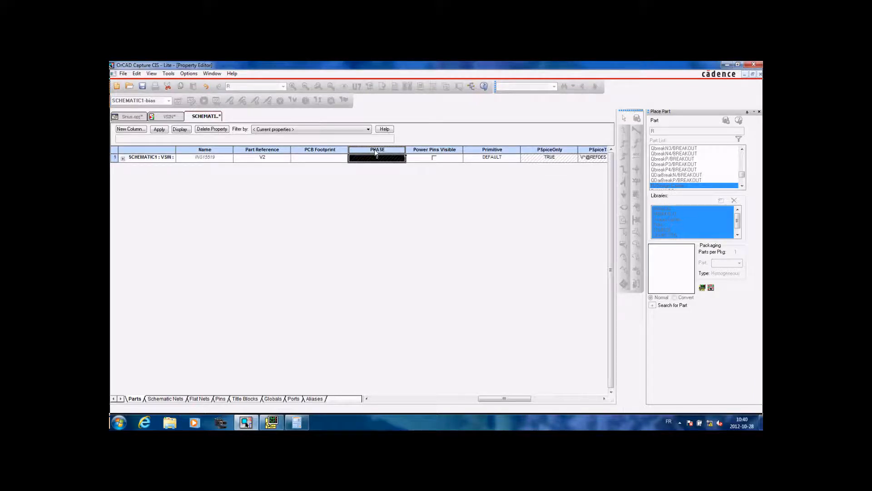
right_click(374, 150)
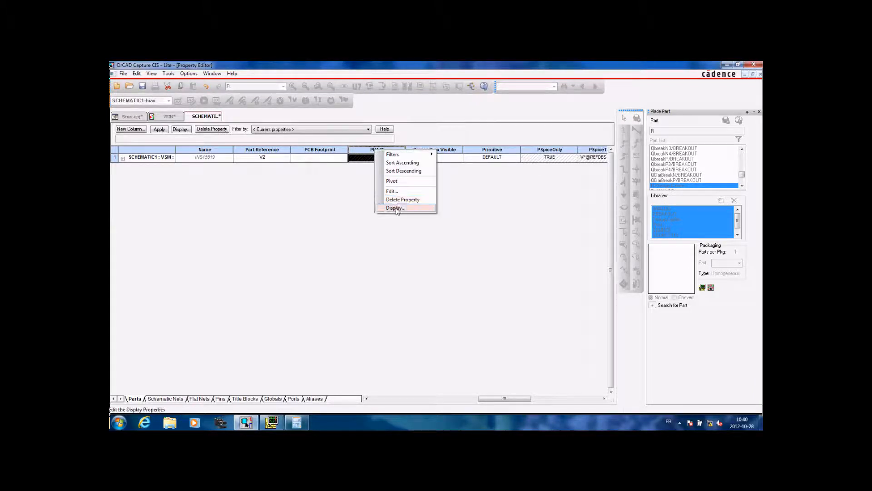
click(395, 208)
click(377, 252)
click(423, 284)
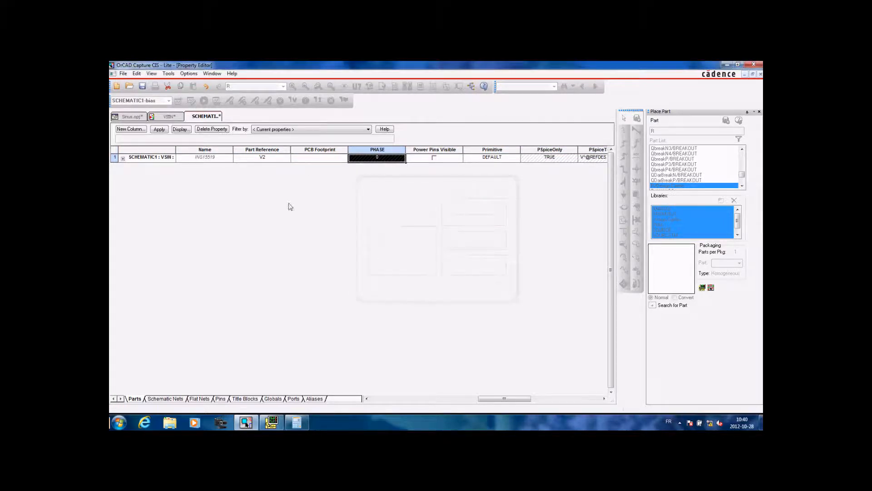
click(169, 117)
scroll(296, 370, down, 3)
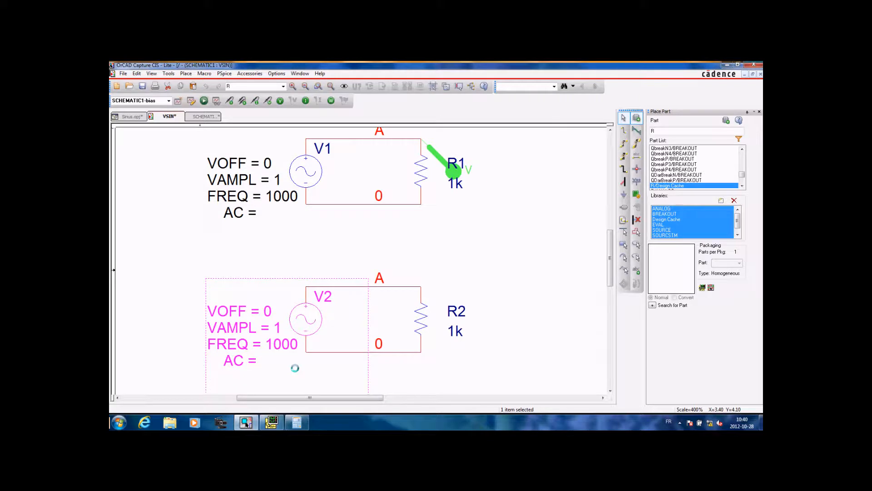
Step: Move V2's PHASE label below its AC label, then display the PHASE name and value of source V1 on the schematic
drag(308, 376, 226, 347)
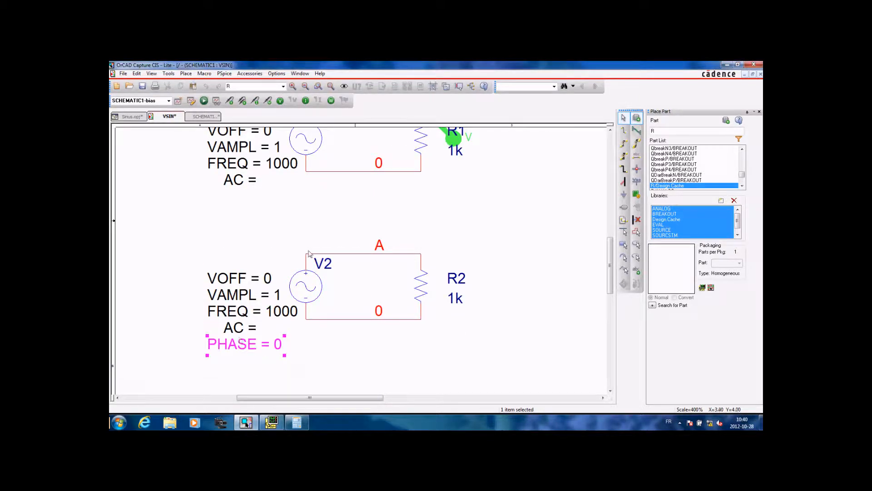
click(318, 149)
double_click(318, 149)
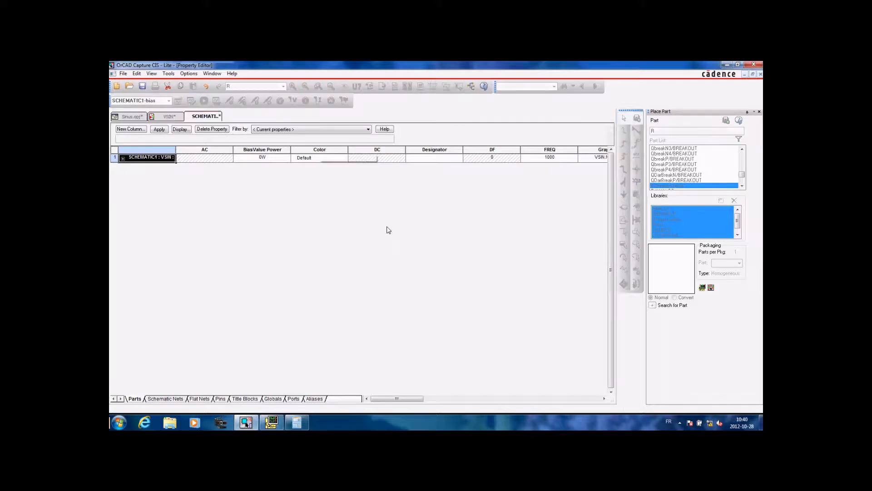
click(550, 399)
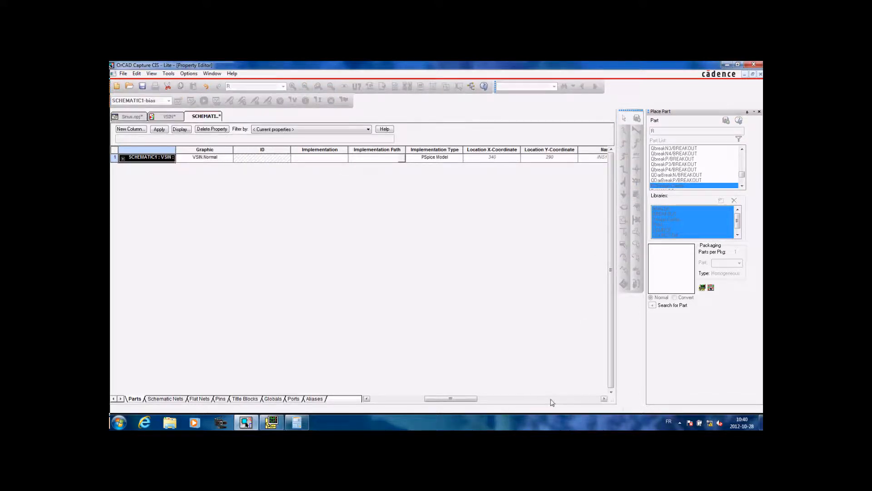
click(550, 398)
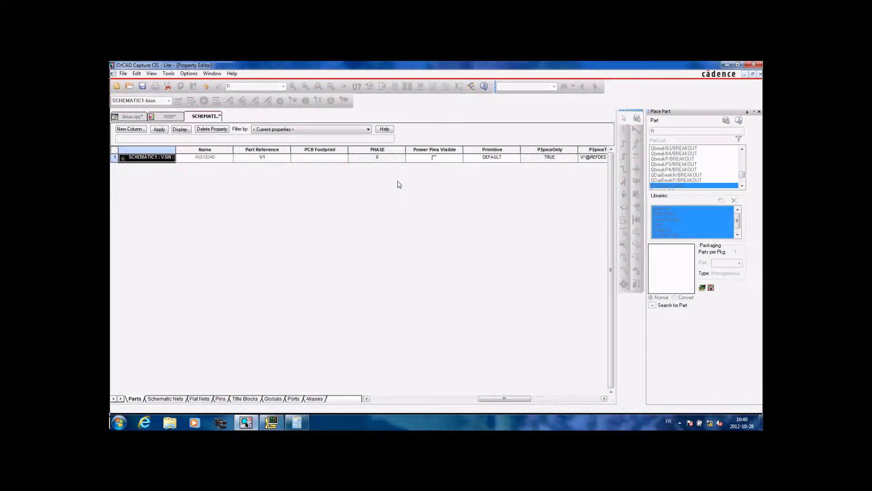
click(387, 149)
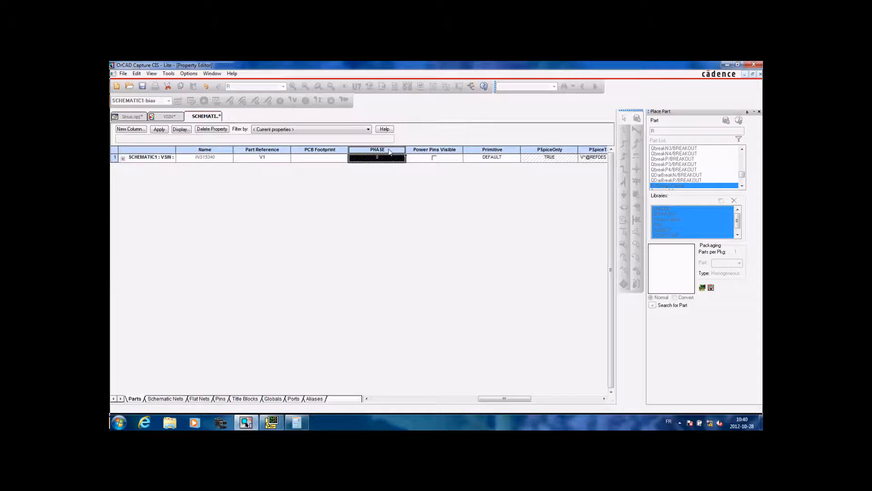
right_click(389, 150)
click(414, 208)
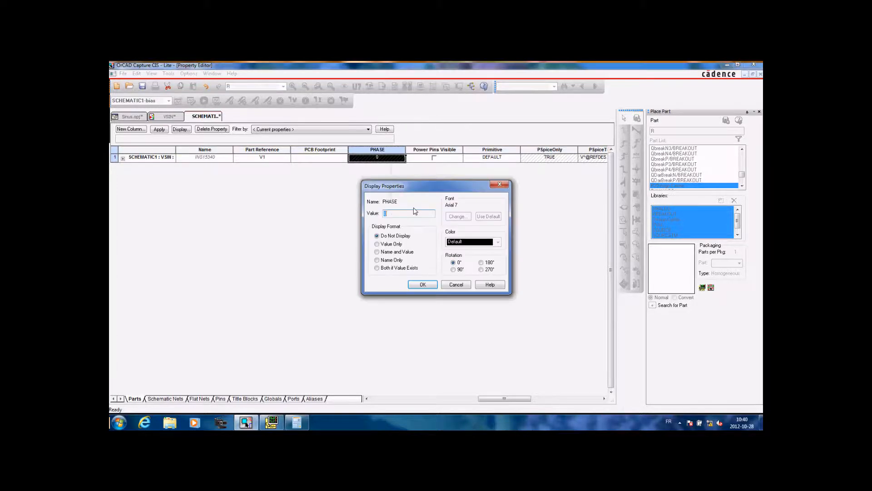
click(422, 284)
click(164, 116)
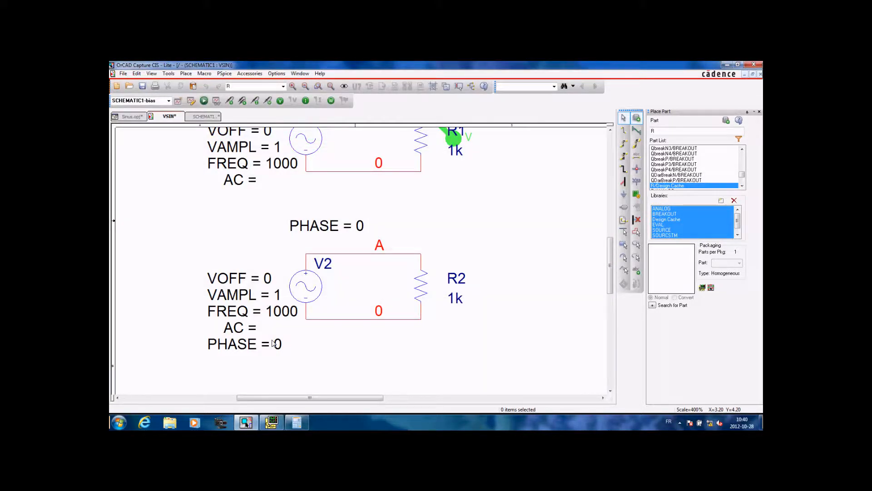
Step: Set the PHASE of source V2 to 90
double_click(278, 347)
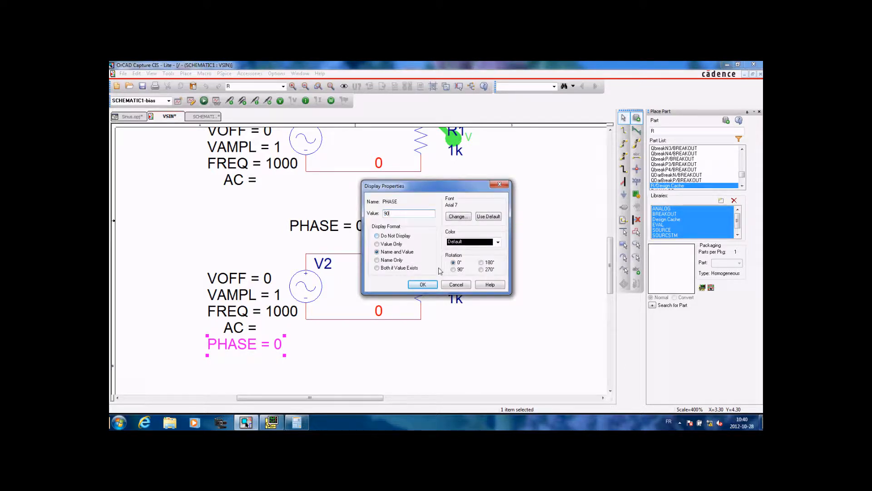
click(422, 285)
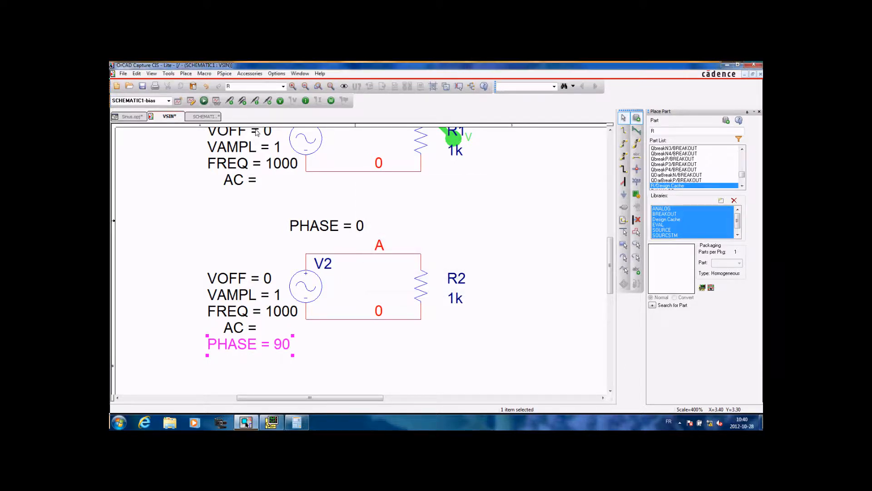
Step: Place a voltage marker on the wire corner at the upper end of resistor R2
click(230, 101)
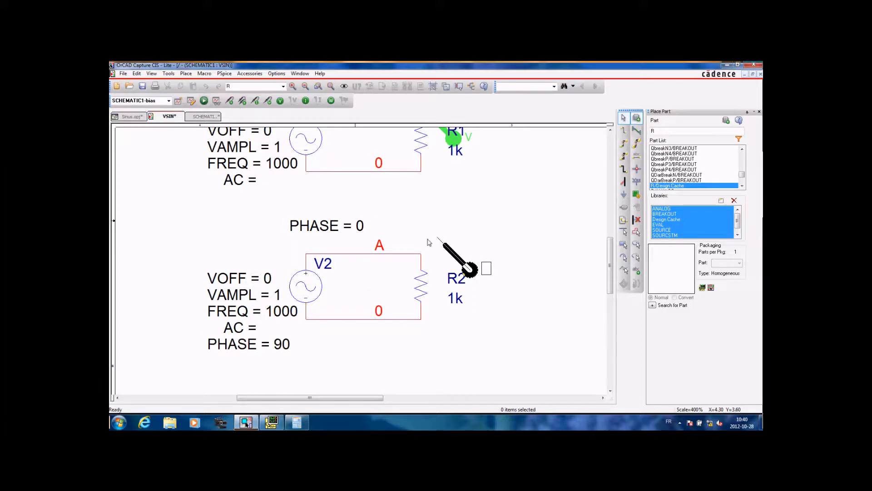
click(418, 256)
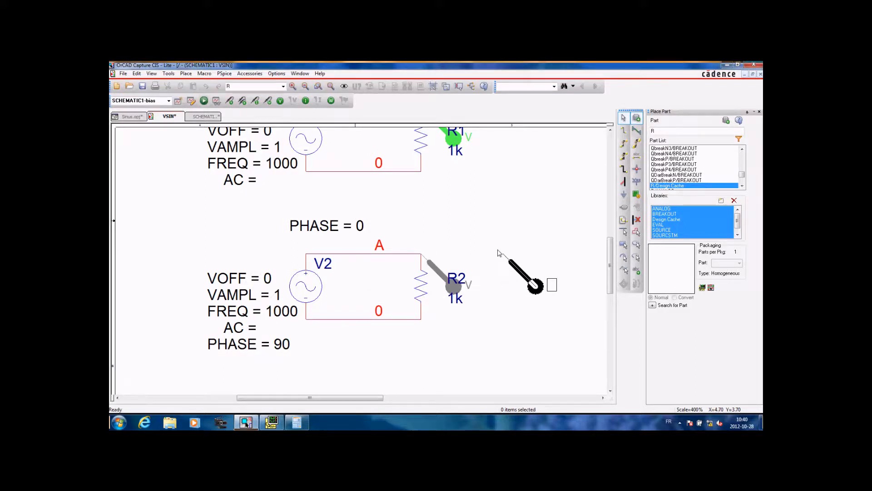
key(Escape)
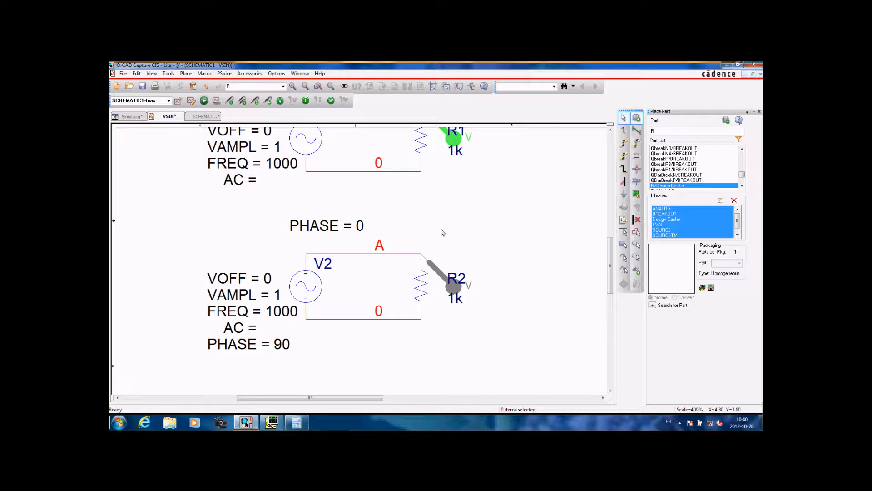
Step: Rename the net alias on the upper wire of the V2 circuit to B
scroll(443, 232, up, 2)
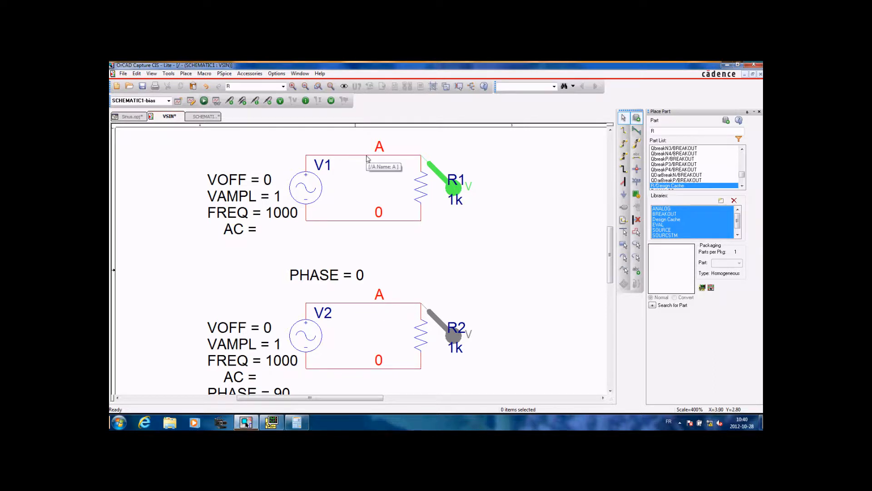
double_click(384, 303)
text(B)
key(Return)
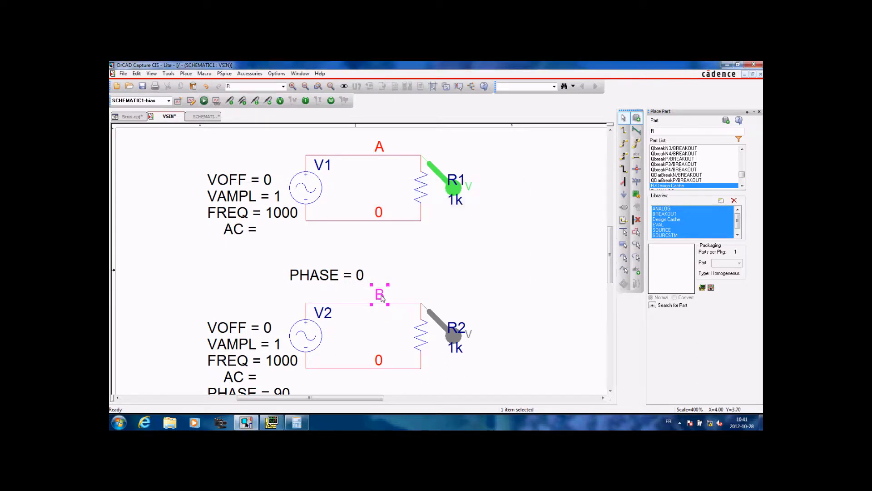
click(483, 279)
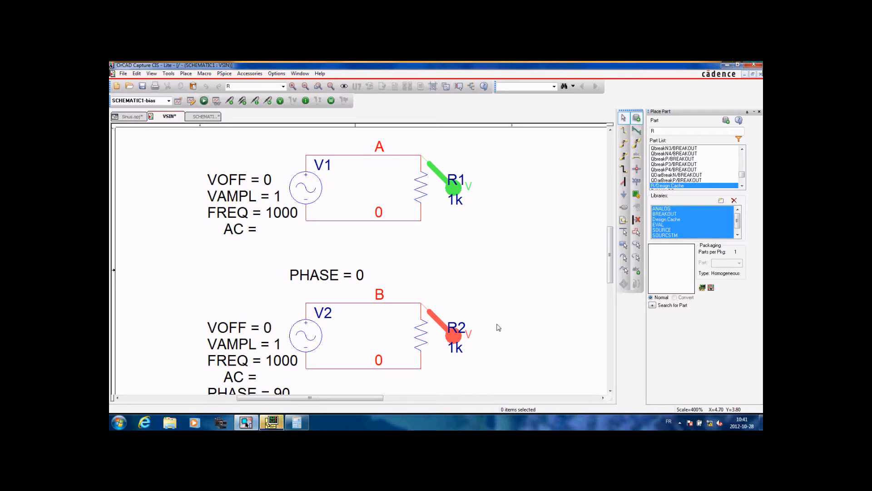
Step: Check the lower circuit's PHASE setting and switch to PSpice A/D to compare the R1 and R2 voltage waveforms
scroll(499, 327, down, 4)
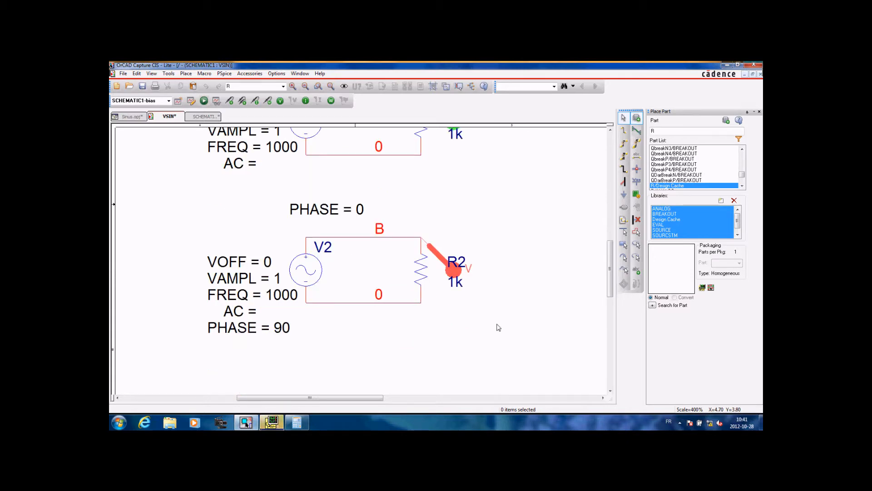
click(271, 422)
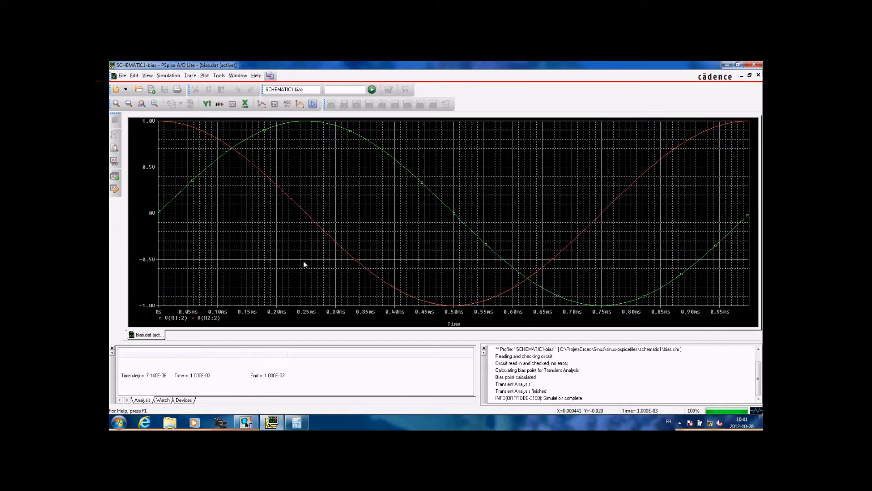